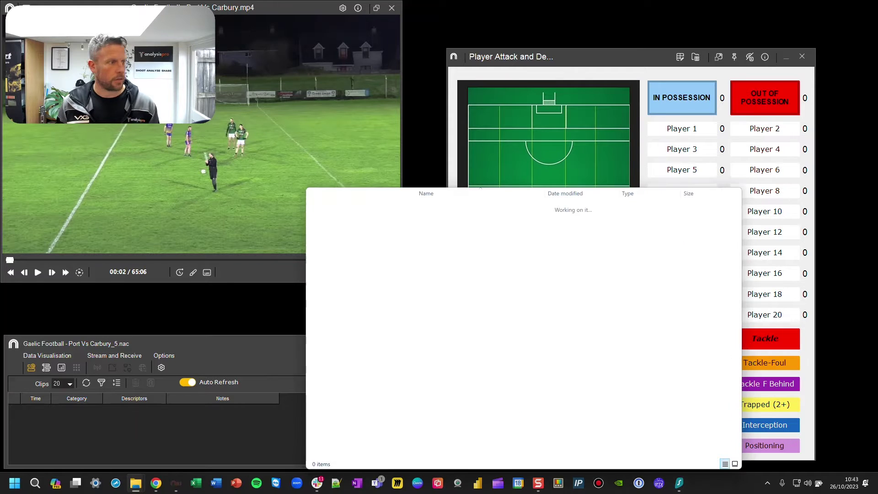
Step: Move the folder window aside and browse the Categories folder in NAC SPORT DATA
drag(456, 196, 320, 118)
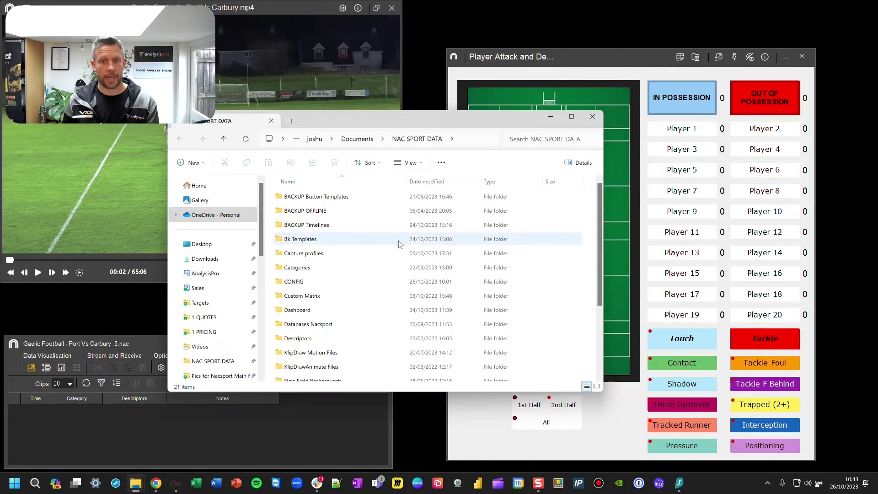
double_click(301, 268)
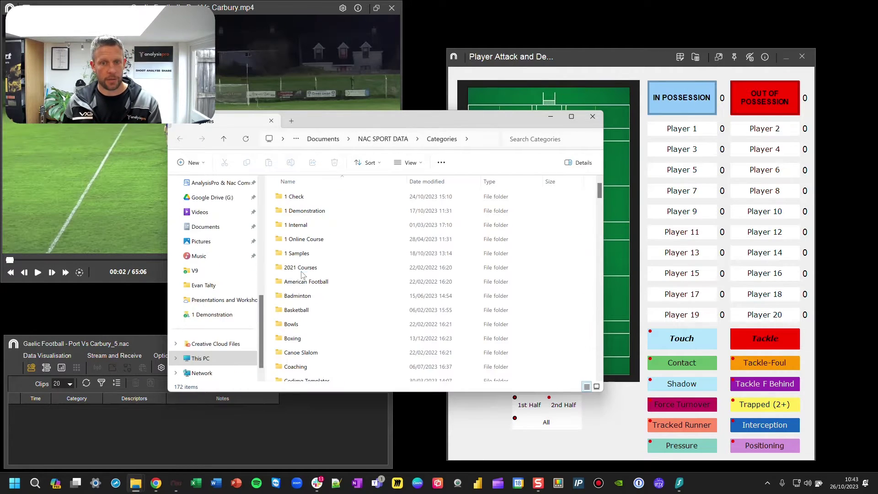
scroll(316, 290, down, 6)
scroll(323, 302, down, 15)
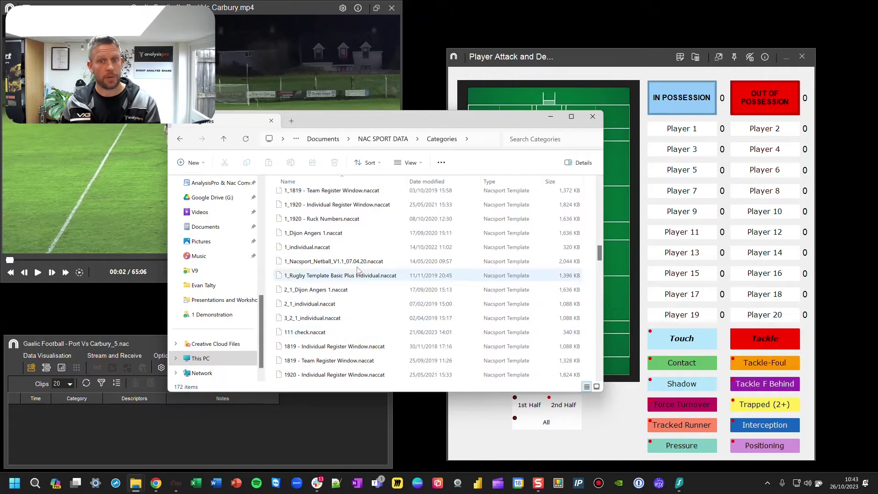
Step: Go back to NAC SPORT DATA, browse the Dashboard folder, then close the window
click(392, 141)
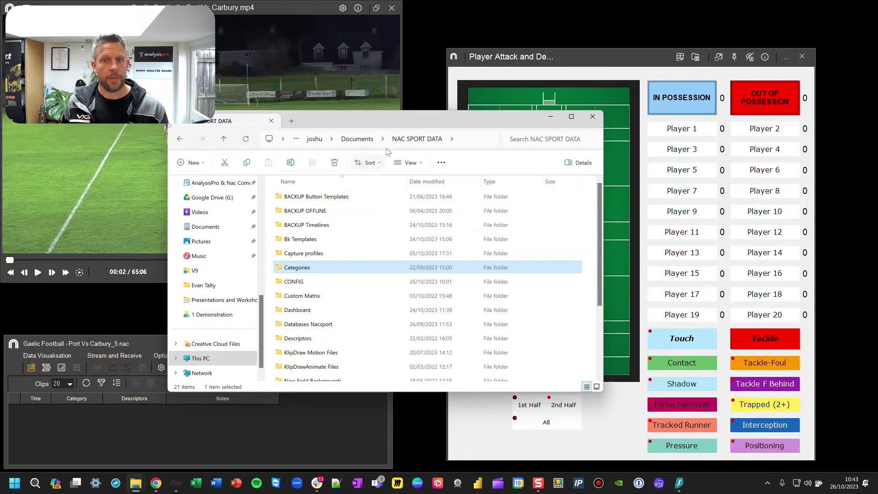
double_click(299, 311)
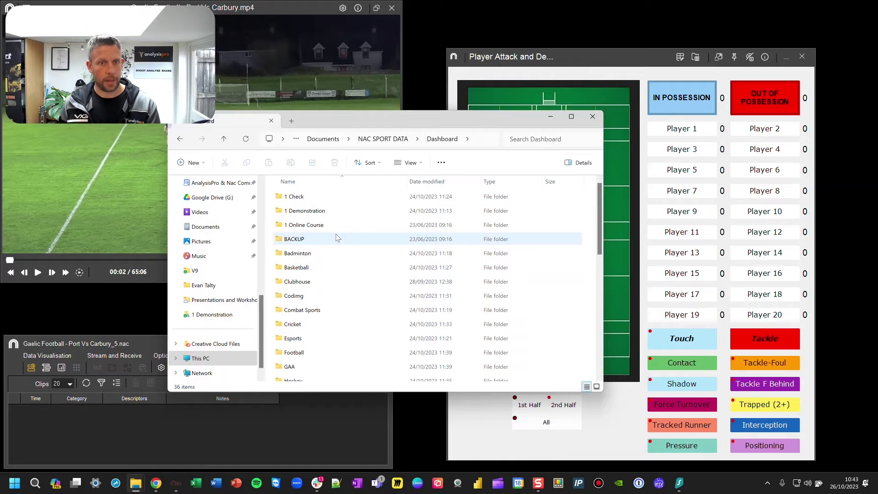
scroll(333, 252, down, 4)
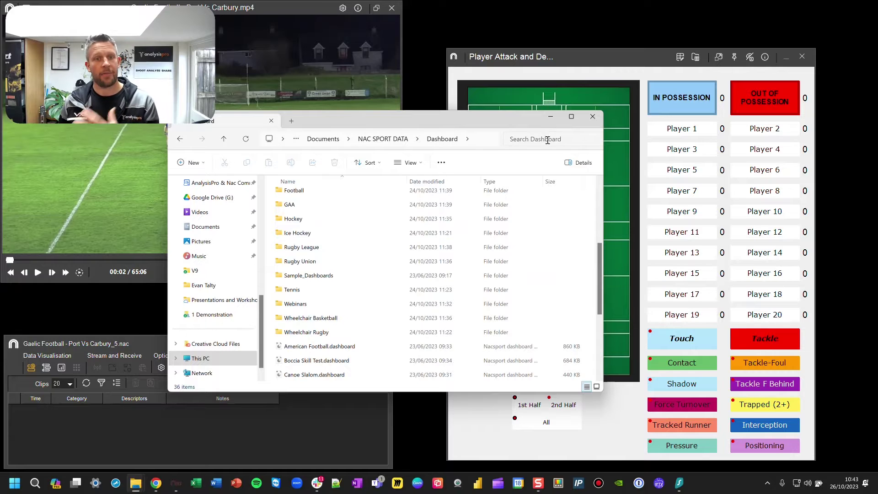
click(592, 119)
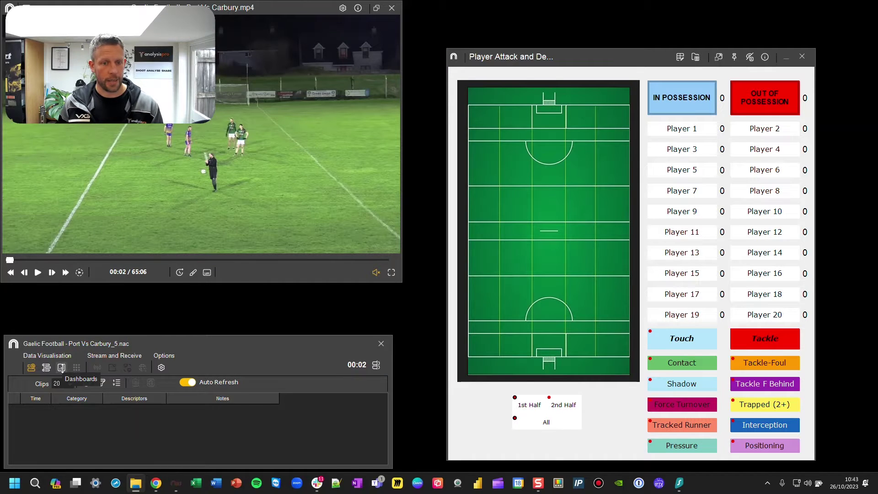
Step: Find and preview Player Attack and Defence.dashboard in the GAA dashboards folder
click(62, 367)
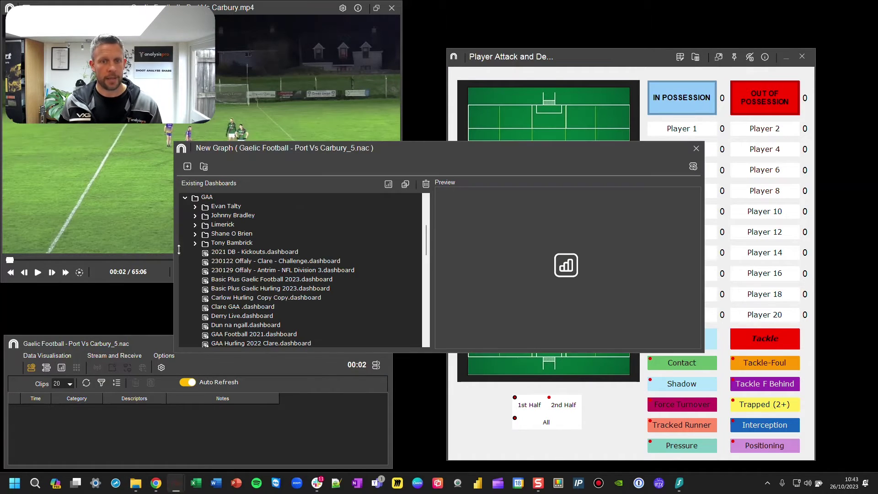
scroll(209, 238, up, 5)
scroll(212, 274, down, 2)
double_click(216, 272)
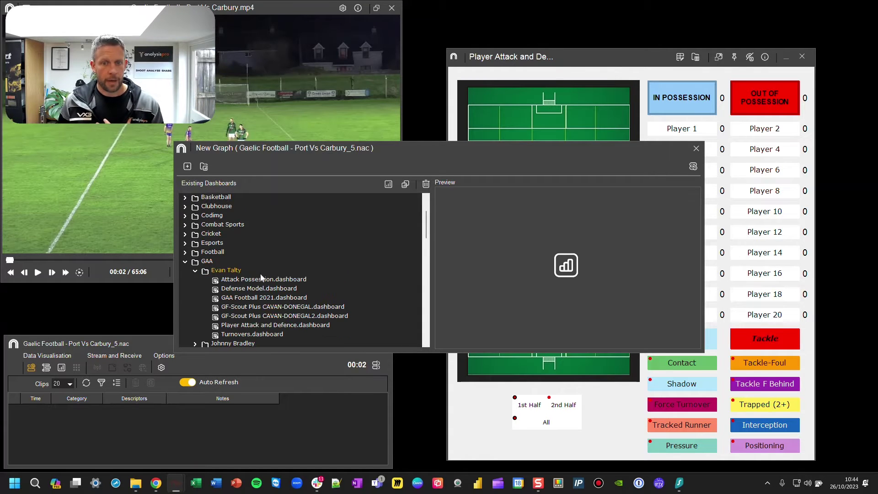
click(266, 326)
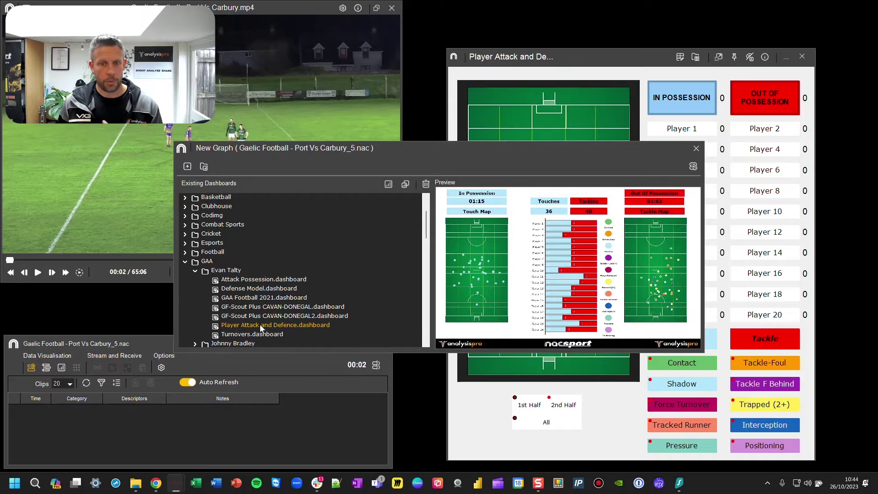
Step: Open the Player Attack and Defence dashboard, set it aside, and start the match video
click(389, 184)
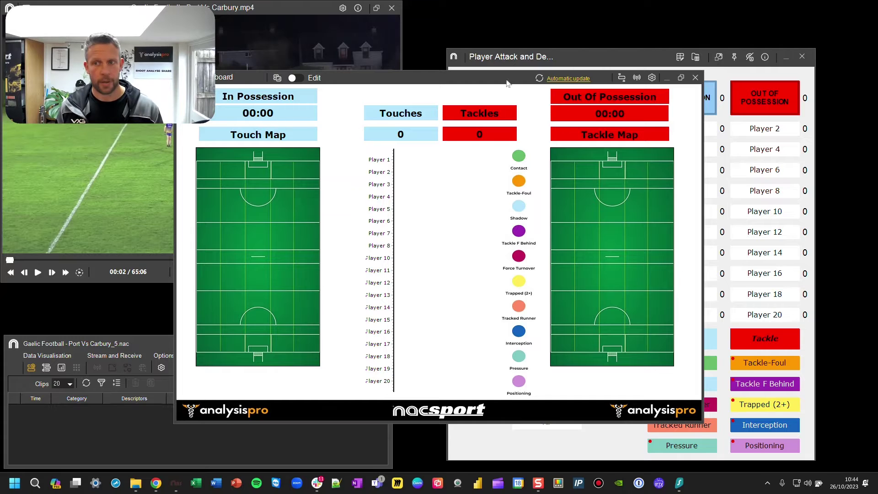
click(667, 80)
click(326, 183)
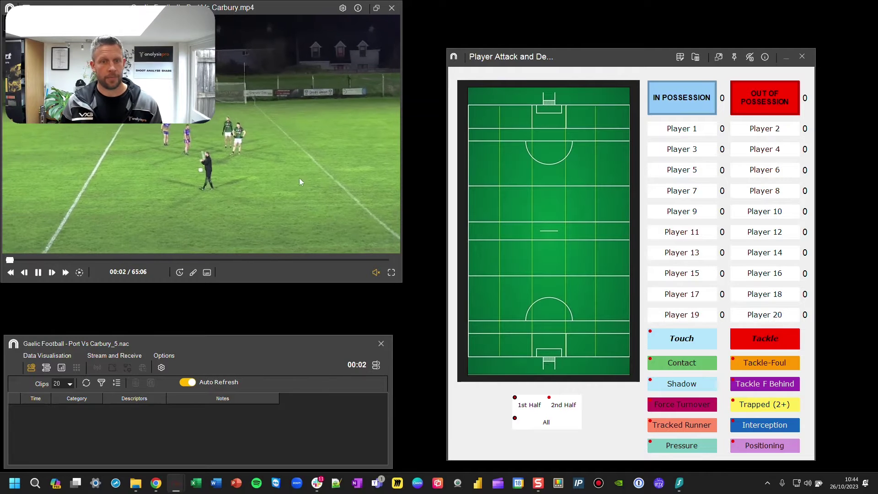
Step: Pause and resume the video, then tag an IN POSSESSION clip starting at 00:19
click(273, 192)
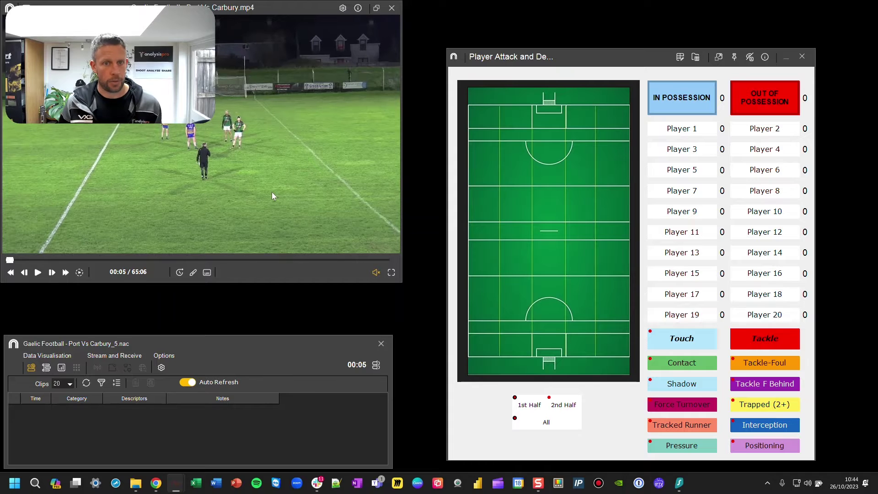
click(272, 193)
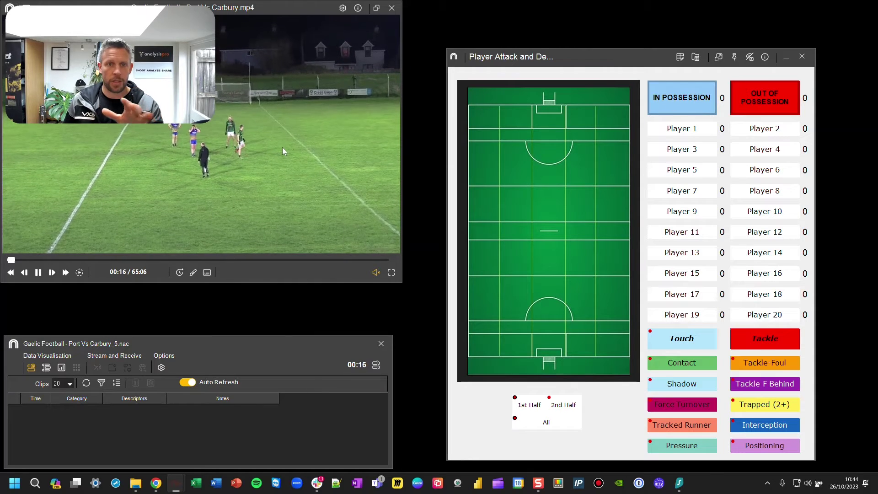
click(685, 102)
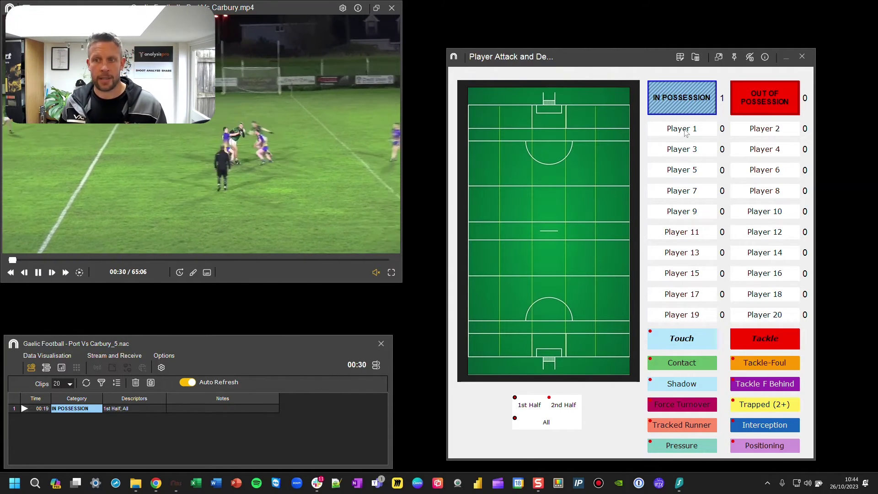
Step: Log pitch-located touches for Player 5 and Player 6
click(691, 172)
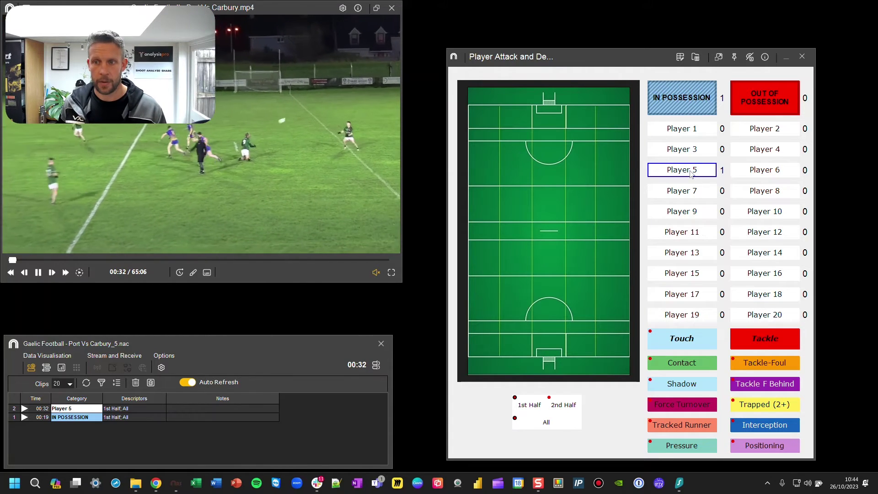
click(673, 342)
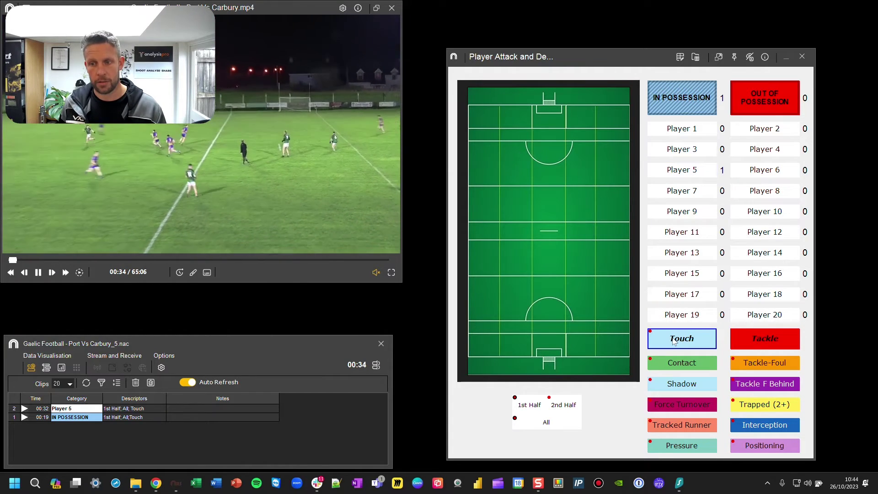
click(517, 210)
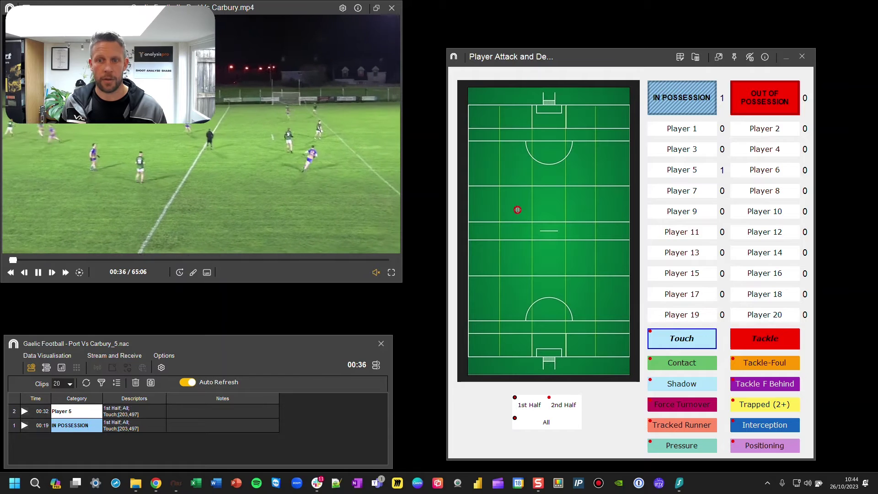
click(771, 174)
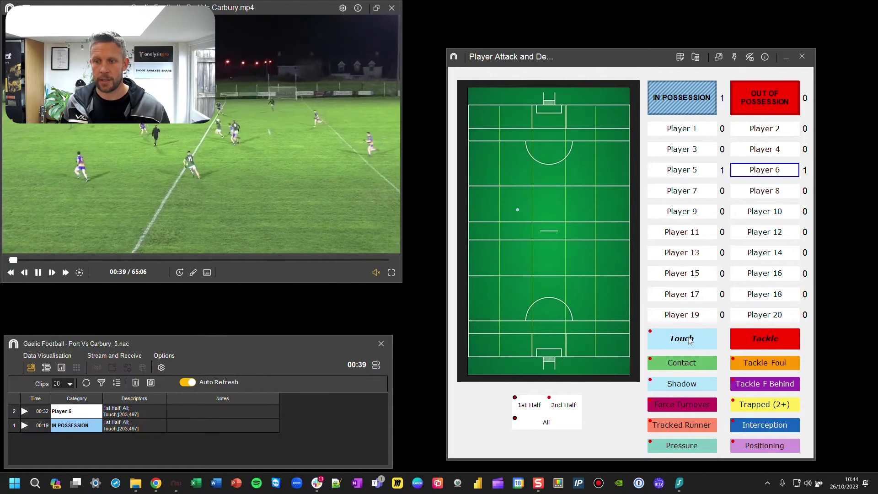
click(689, 337)
click(583, 200)
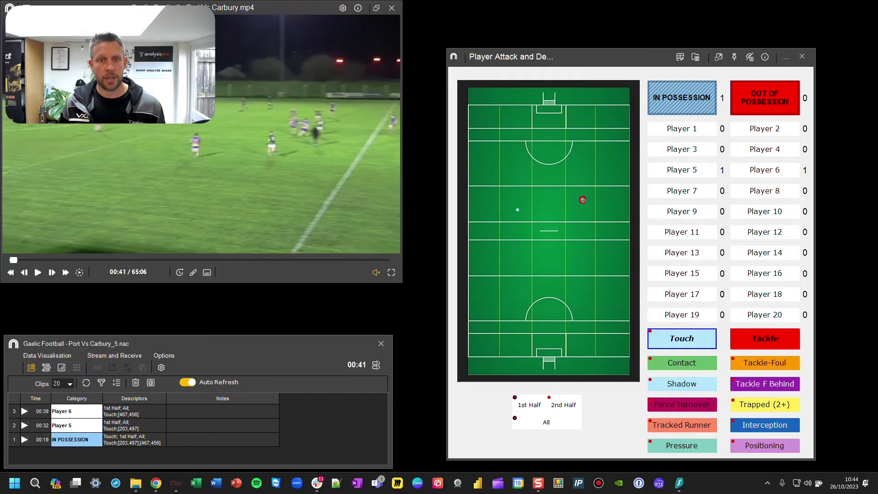
Step: Log touches for Players 9 and 10, then switch to OUT OF POSSESSION at 00:47
click(686, 213)
click(677, 337)
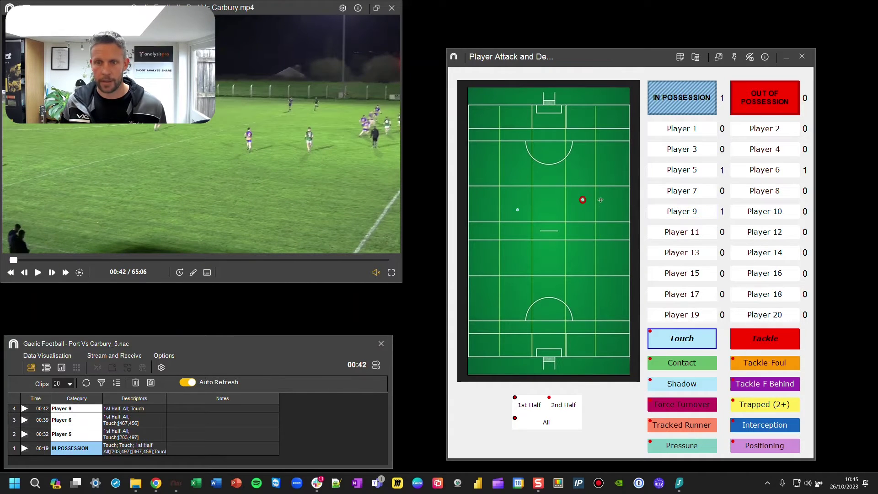
click(557, 219)
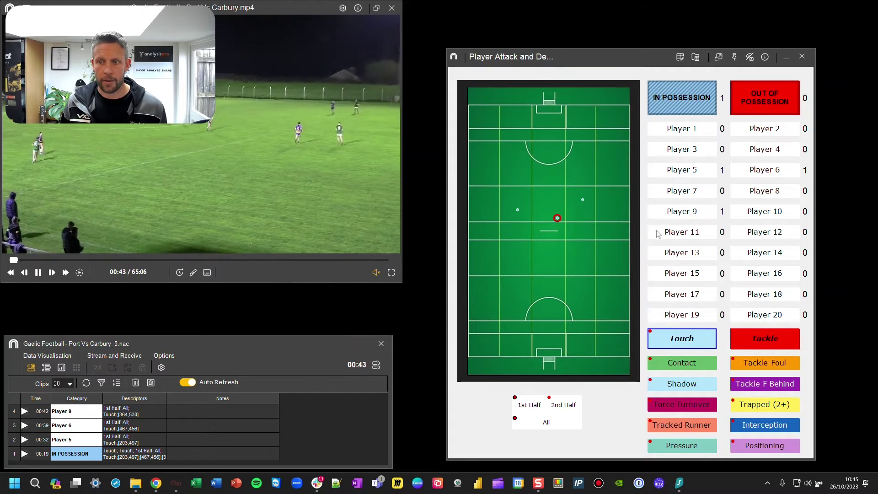
click(768, 216)
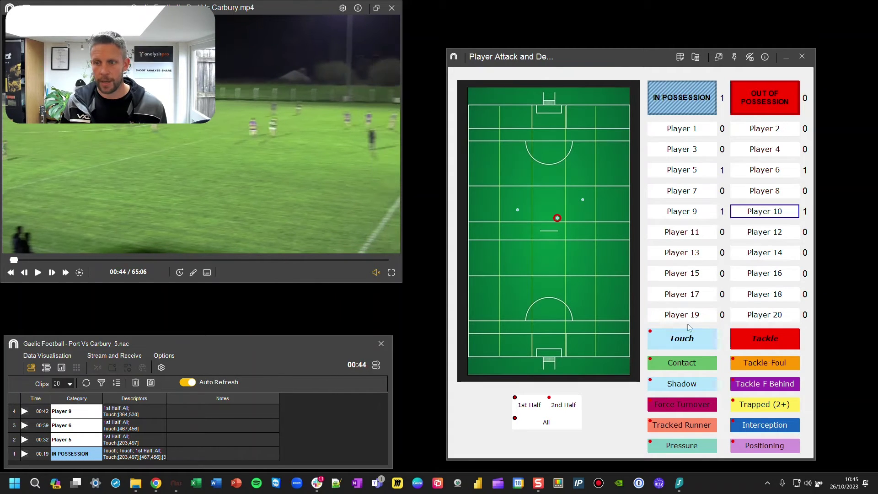
click(688, 347)
click(552, 199)
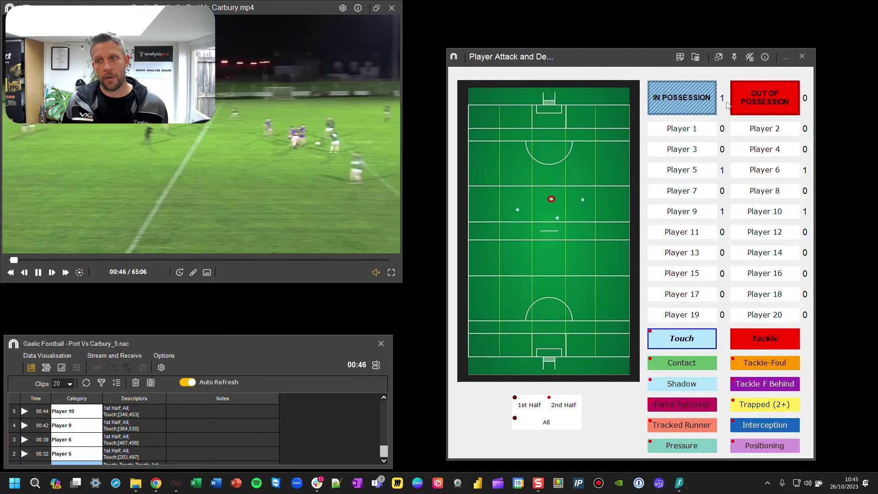
click(765, 103)
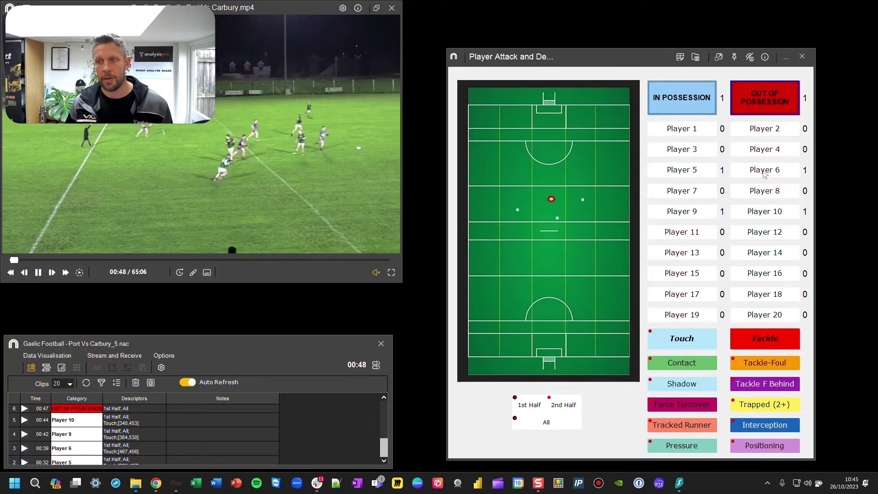
Step: Tag Player 8's two tackles, a contact tackle and a Tackle-Foul, with pitch locations
click(770, 195)
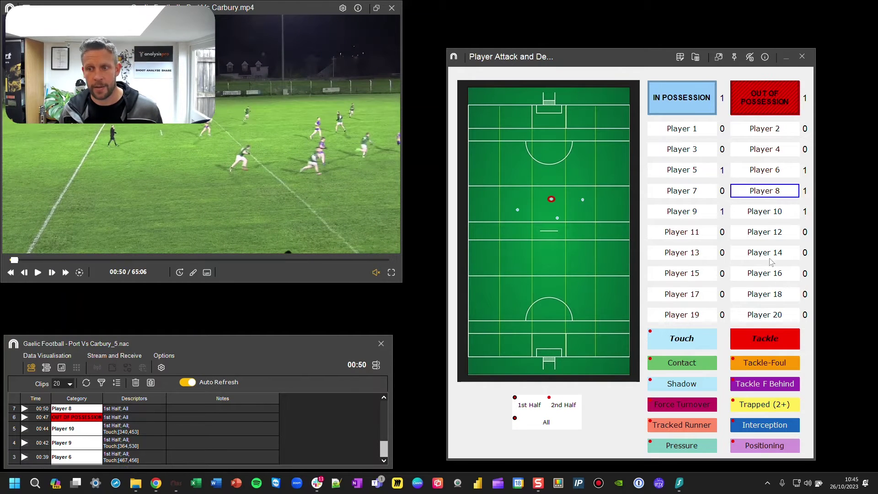
click(772, 343)
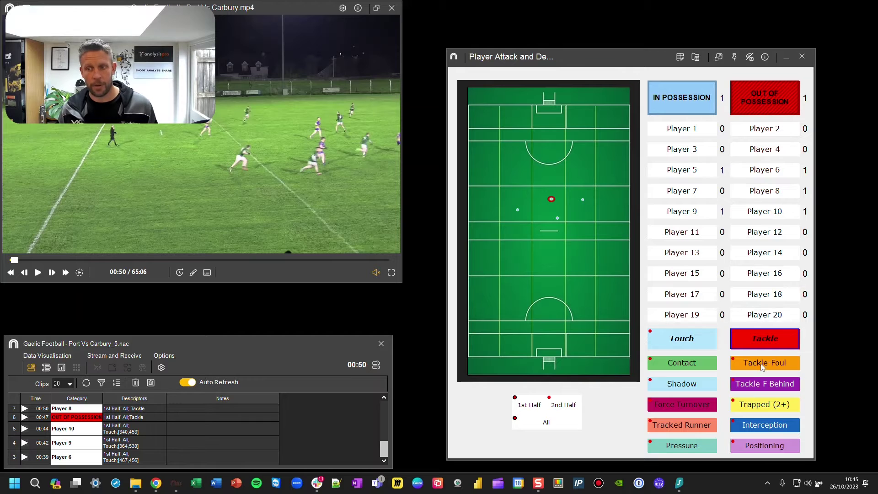
click(703, 368)
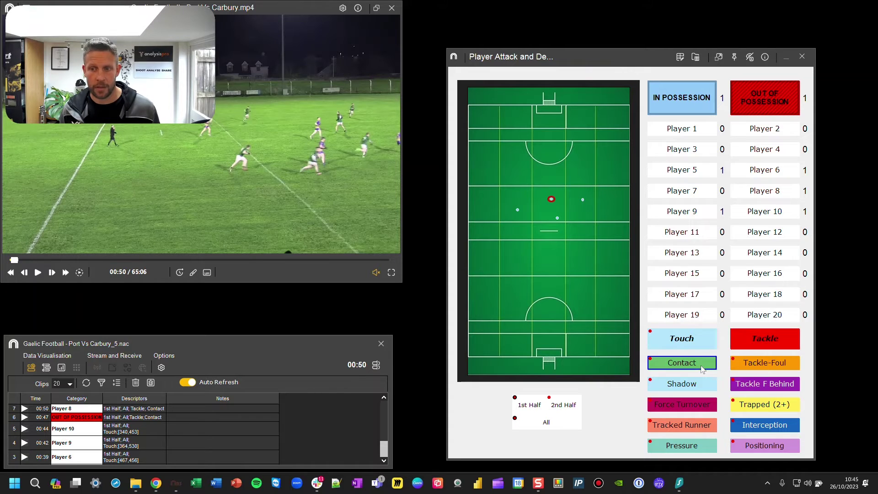
click(580, 235)
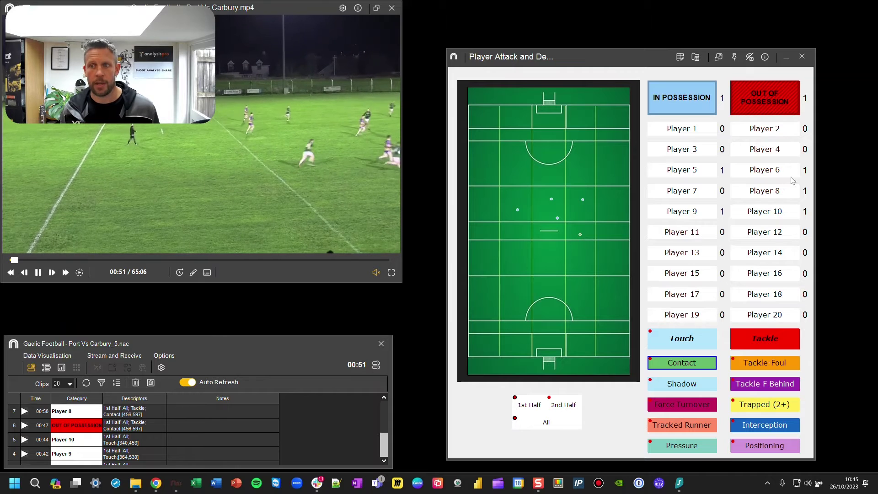
click(776, 192)
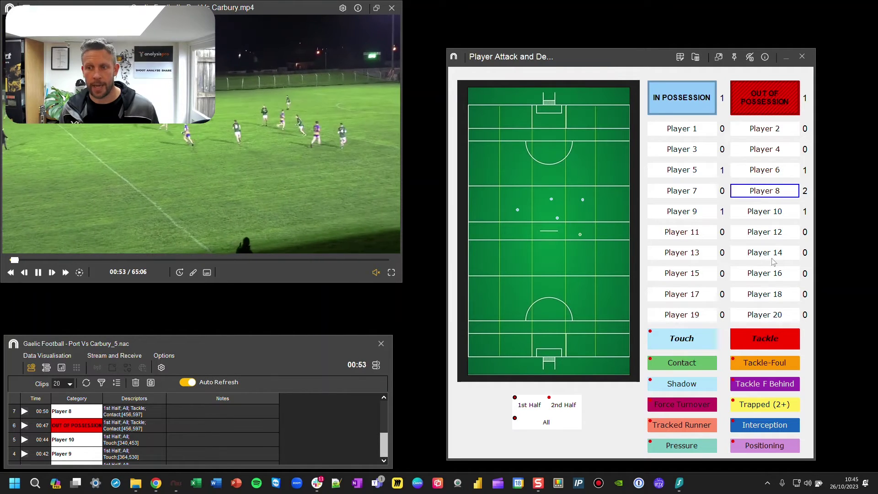
click(764, 343)
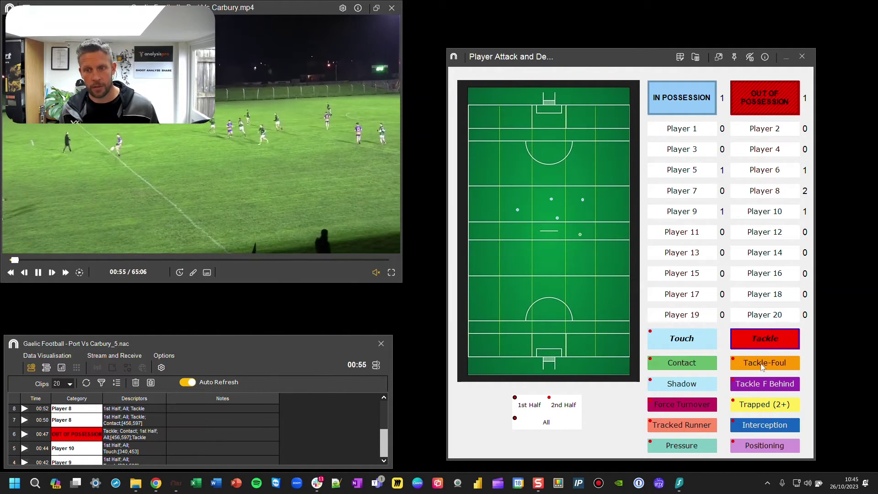
click(763, 364)
click(604, 229)
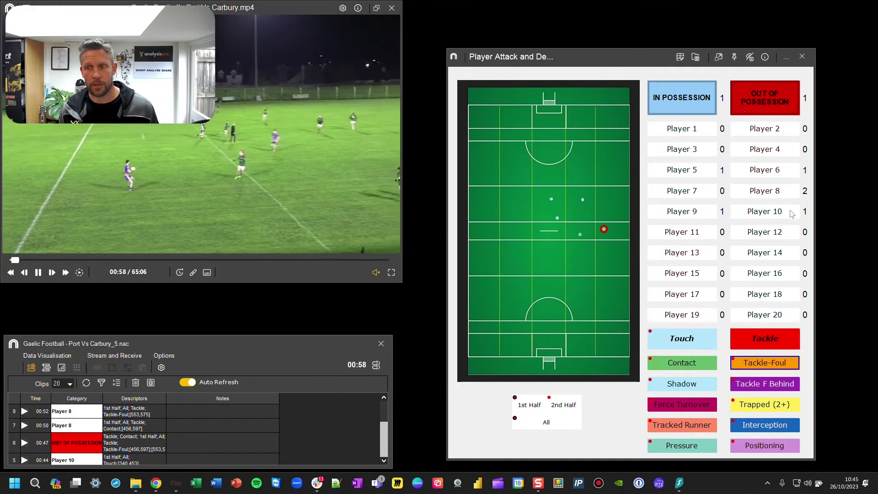
Step: Tag Player 12's Trapped (2+) tackle with its location and end the out-of-possession phase
click(778, 232)
click(768, 344)
click(748, 399)
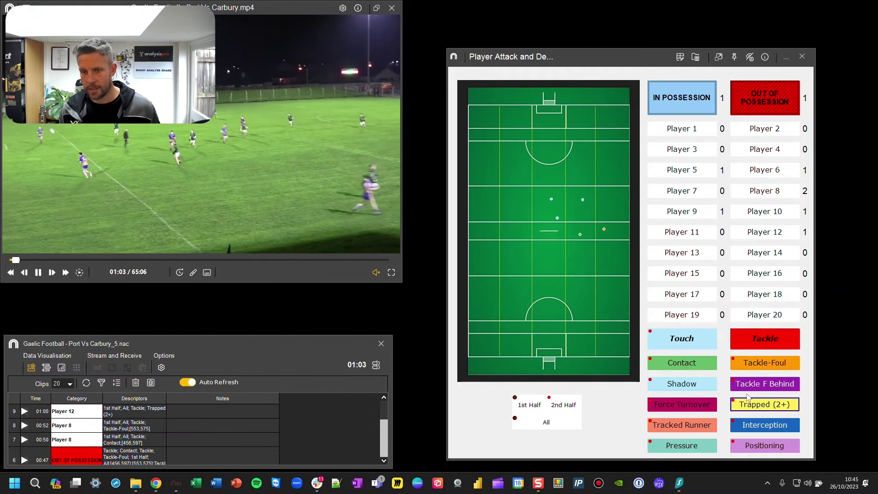
click(576, 259)
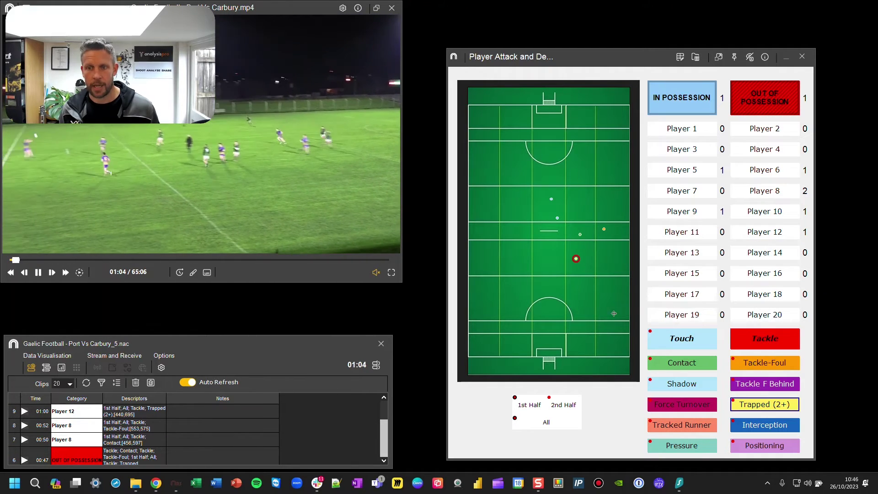
click(767, 104)
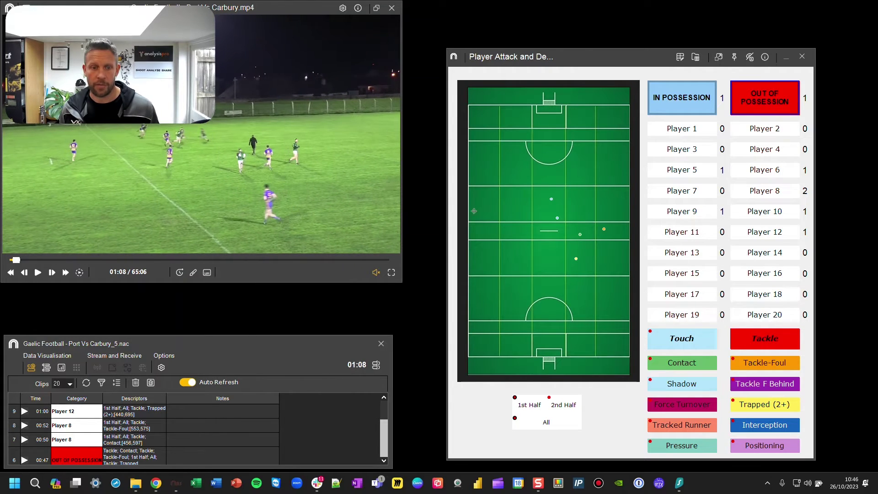
Step: View the dashboard showing 4 touches and Player 8's 2 tackles, then return to tagging
mouse_move(176, 486)
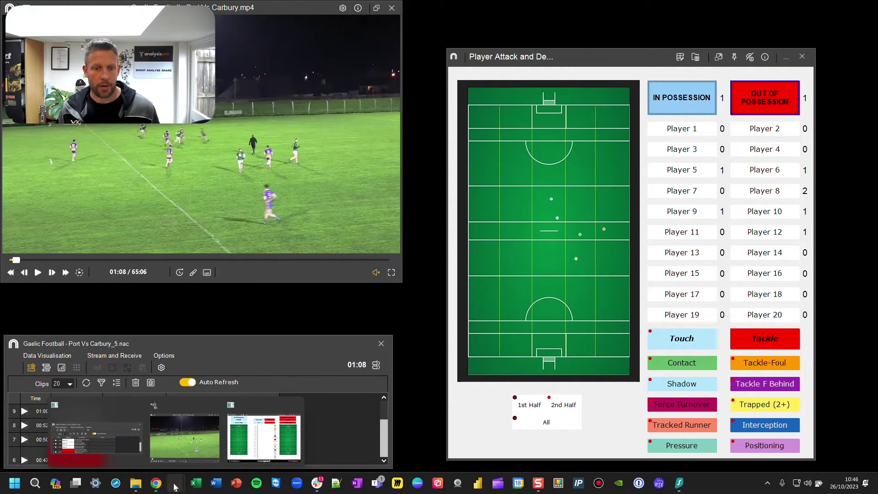
click(264, 448)
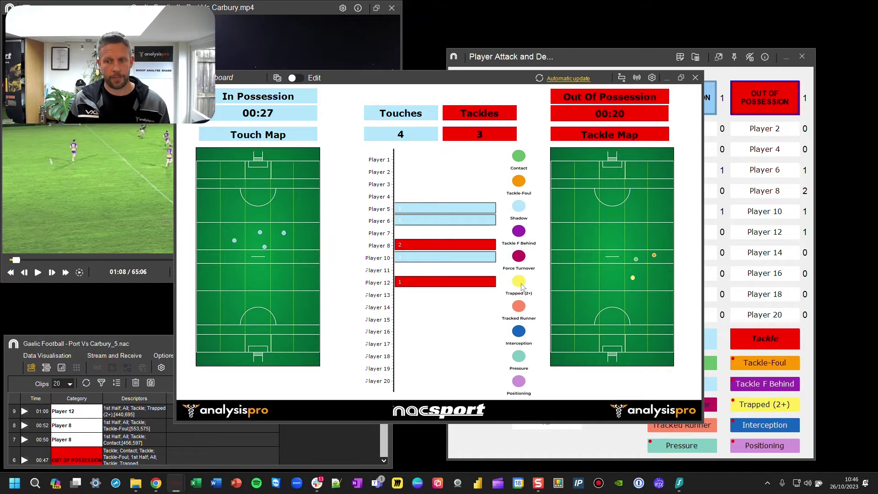
click(590, 62)
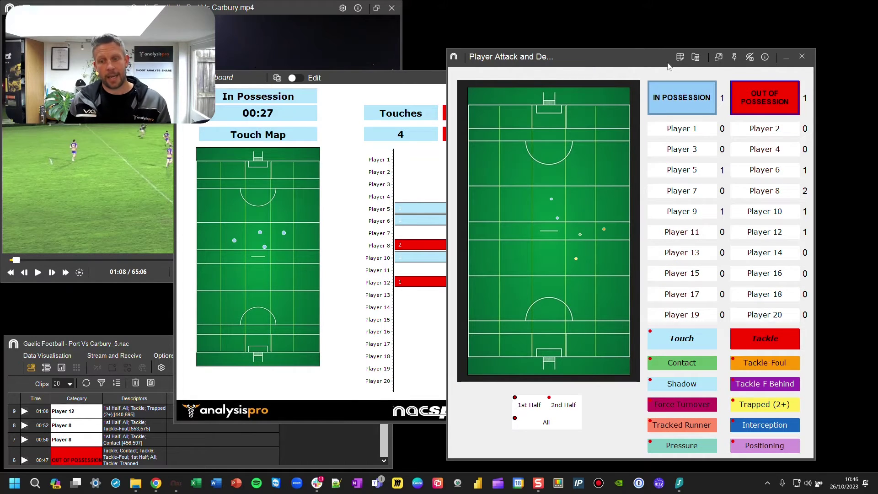
Step: Turn off auto-add for 1st Half and turn it on for 2nd Half
right_click(529, 407)
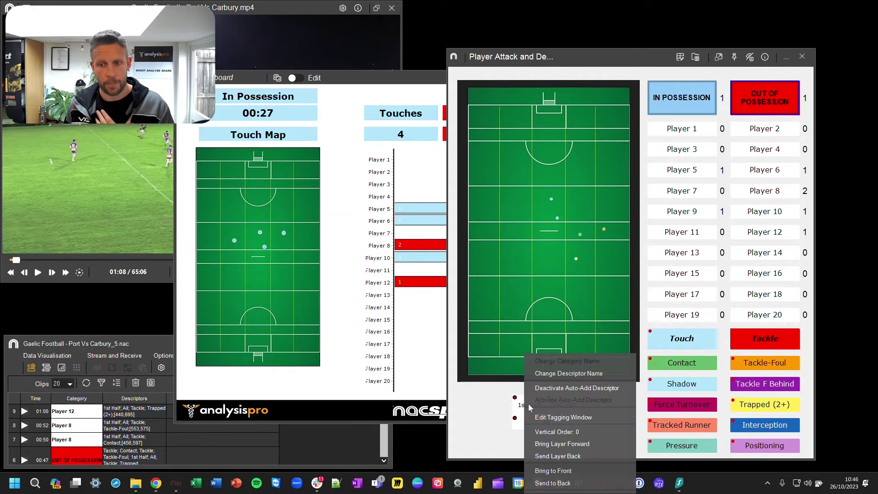
click(553, 389)
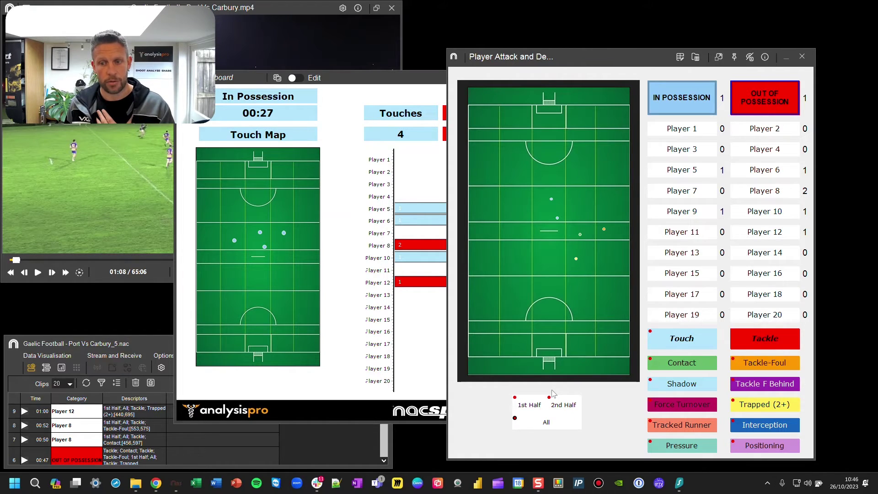
right_click(562, 407)
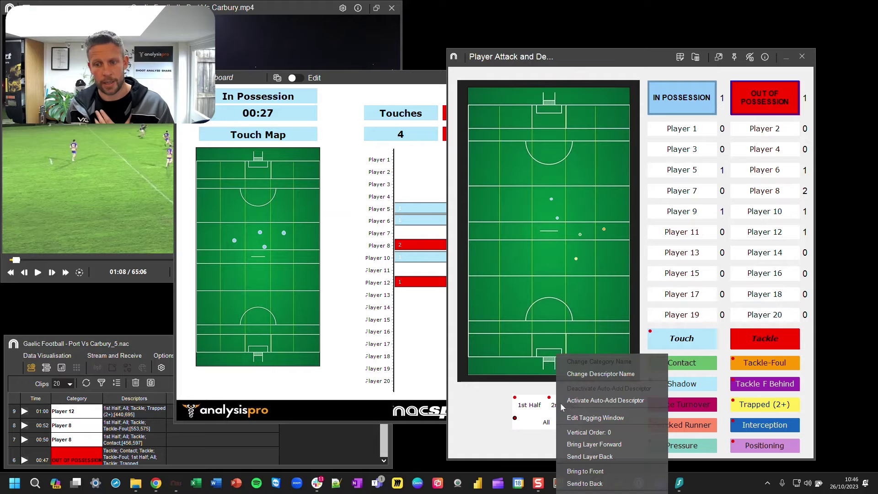
click(587, 402)
Step: Resume the video, start IN POSSESSION, and tag pitch-located touches for Players 1 and 7
click(296, 56)
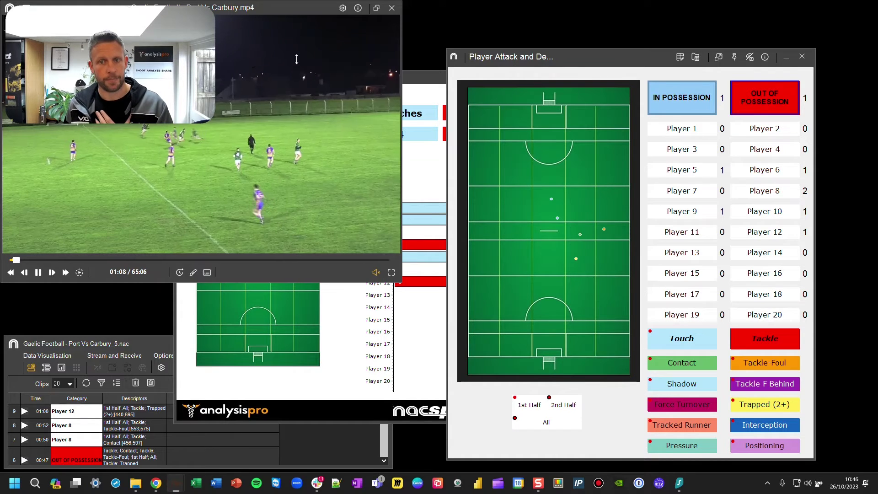
click(677, 100)
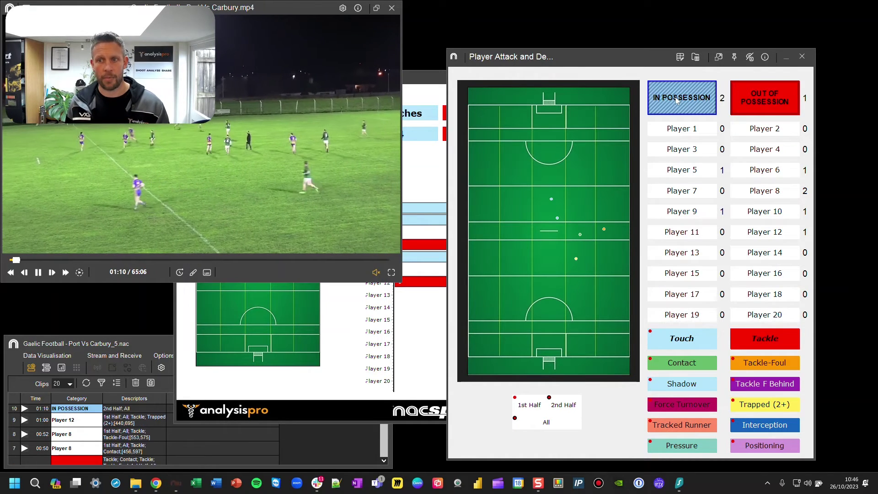
click(682, 129)
click(681, 338)
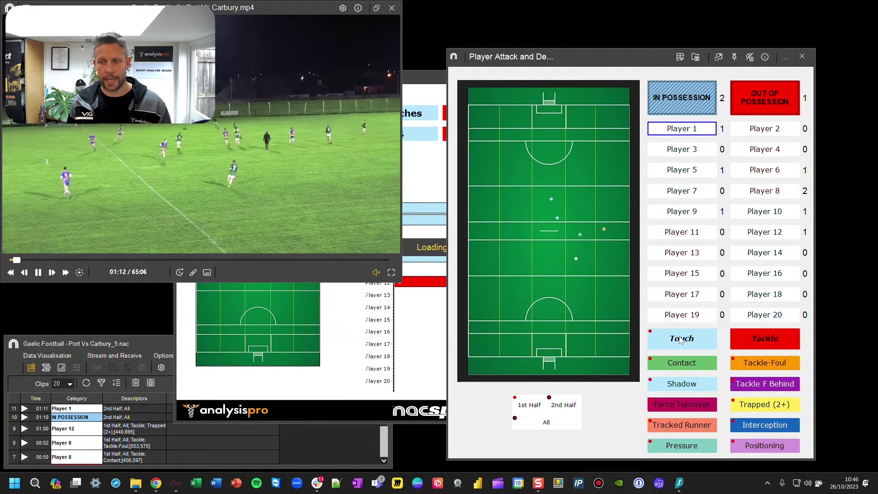
click(527, 283)
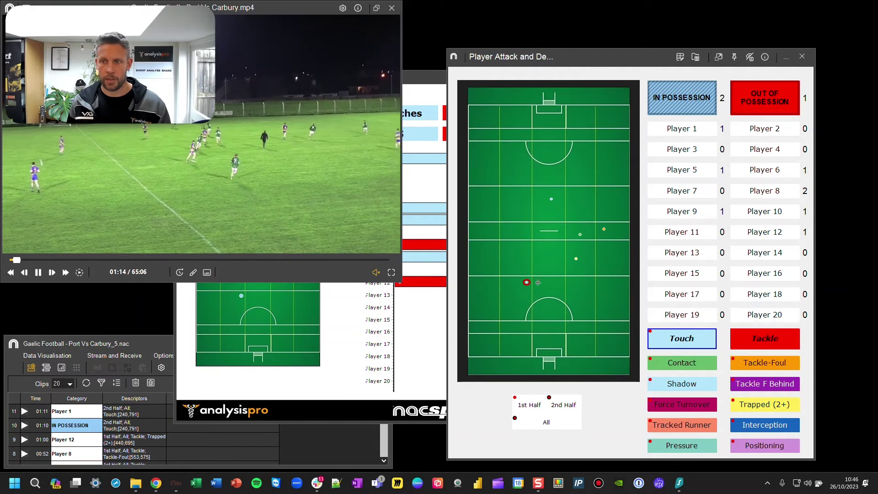
click(682, 191)
click(562, 284)
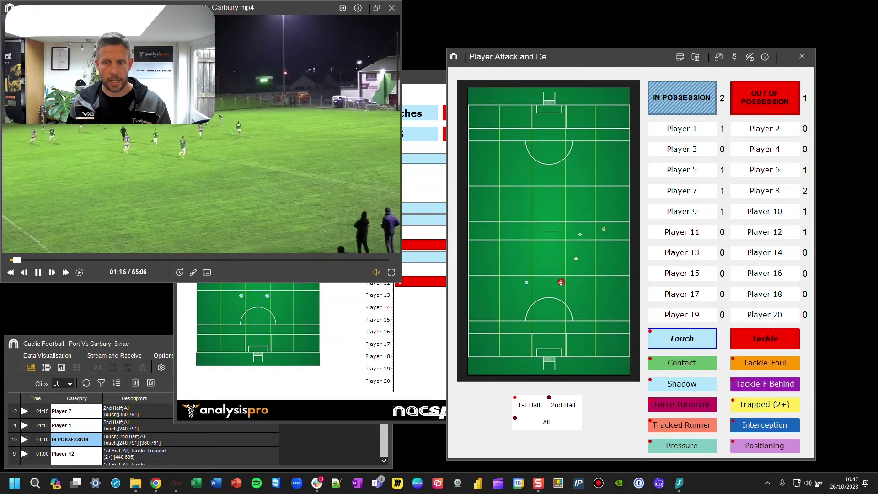
Step: Tag Player 4's Trapped (2+) tackle out of possession at 01:19, then pause the video
click(758, 103)
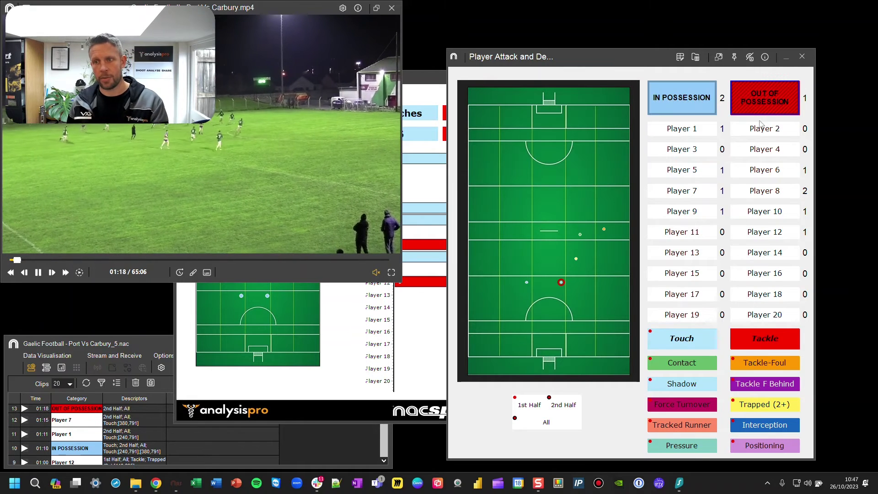
click(765, 149)
click(768, 340)
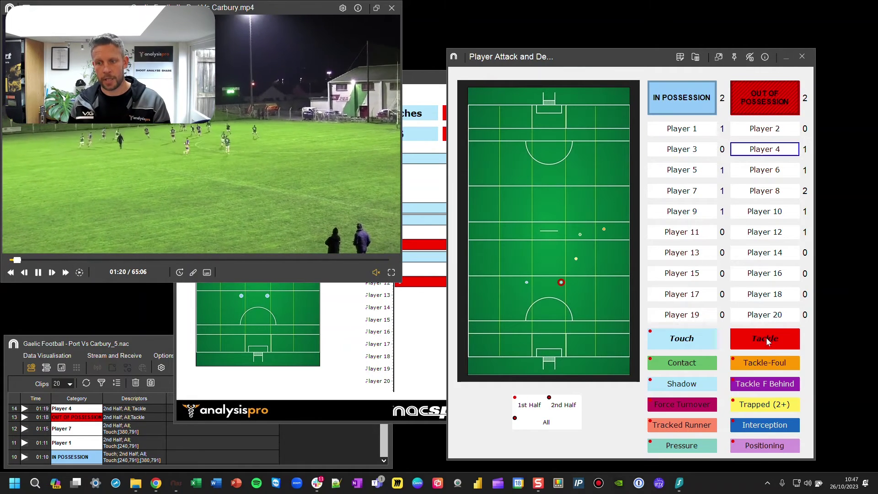
click(765, 404)
click(532, 250)
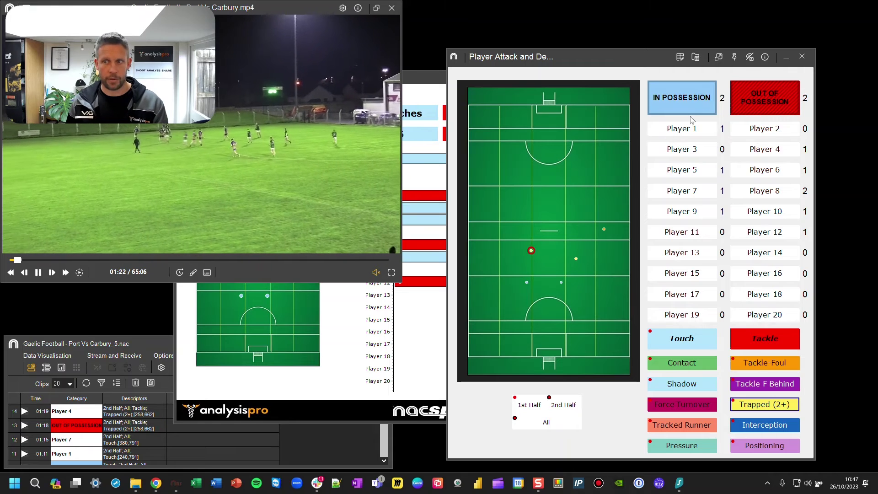
click(759, 94)
key(space)
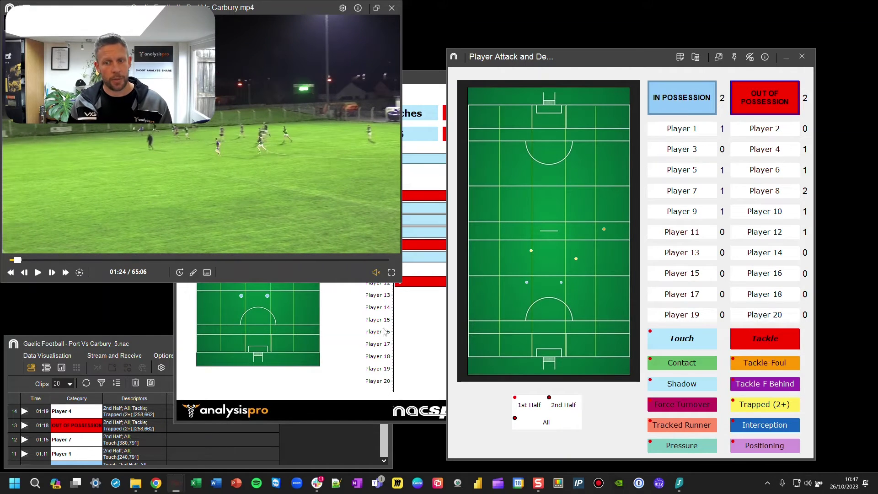
click(160, 342)
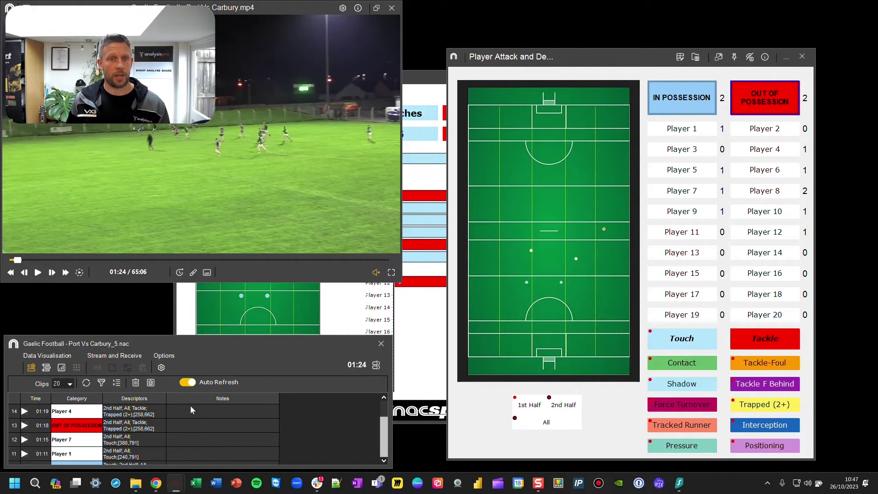
Step: Open the Timeline showing both IN POSSESSION clips and the per-player rows
click(373, 367)
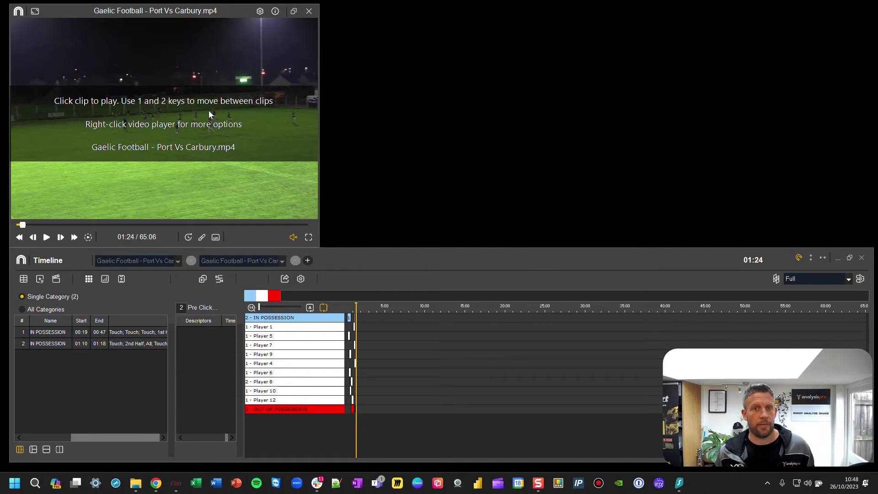
Step: List Player 8's two tackle clips and play the Tackle-Foul clip, pausing at 00:53
click(196, 122)
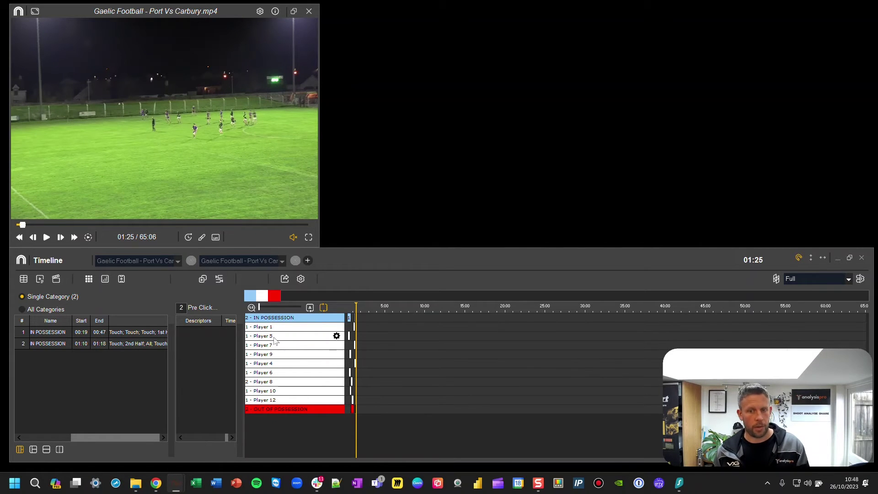
click(273, 363)
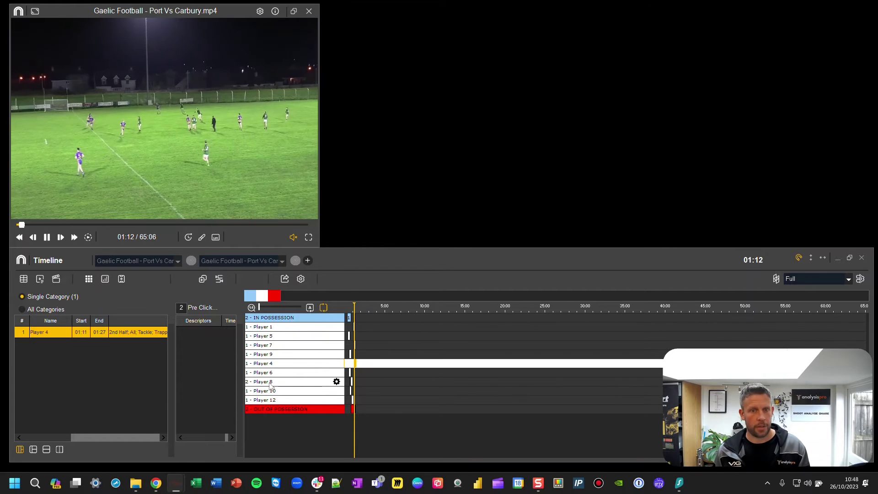
click(270, 382)
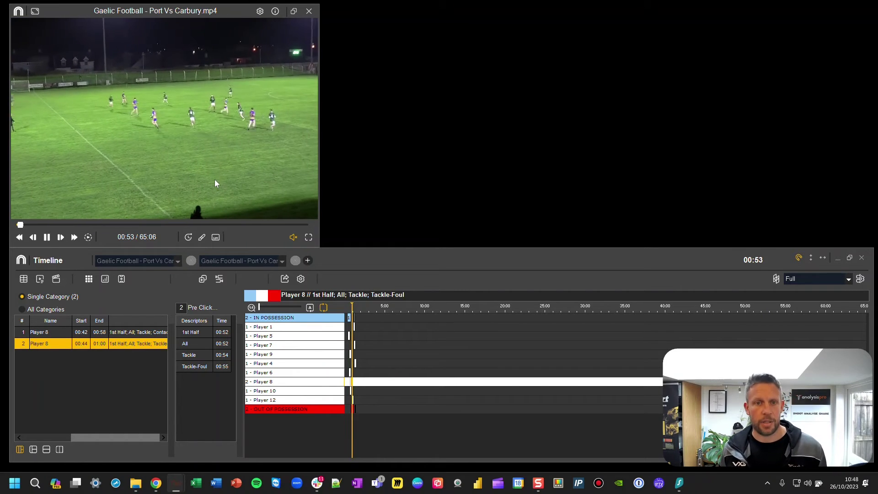
click(205, 166)
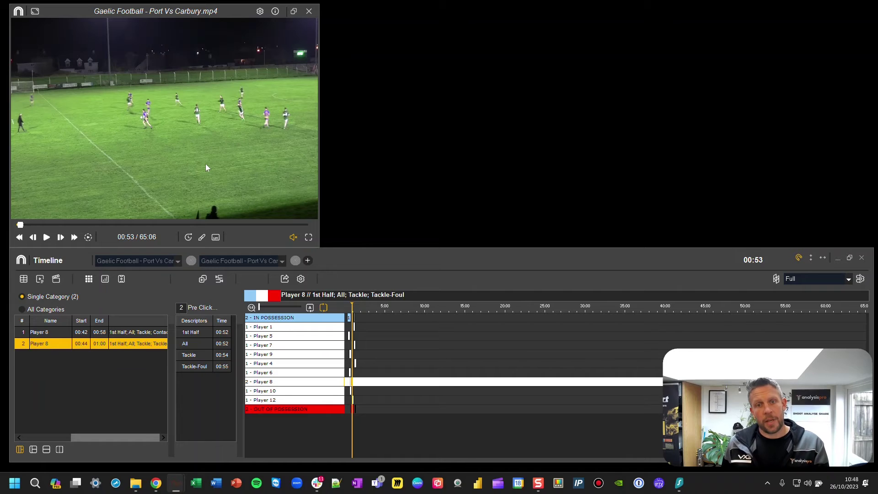
Step: Show the Tackle-Foul location in the Fields pitch window, placed upper right beside the Timeline
click(121, 280)
drag(413, 111, 475, 31)
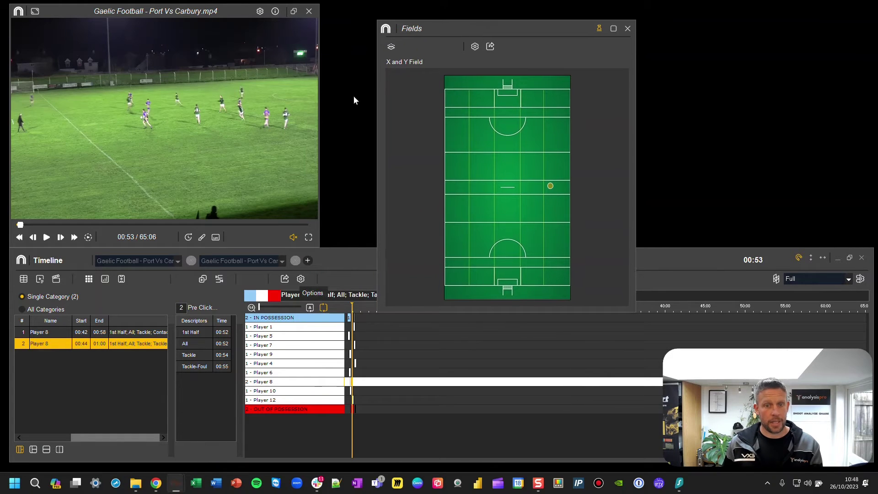
click(860, 279)
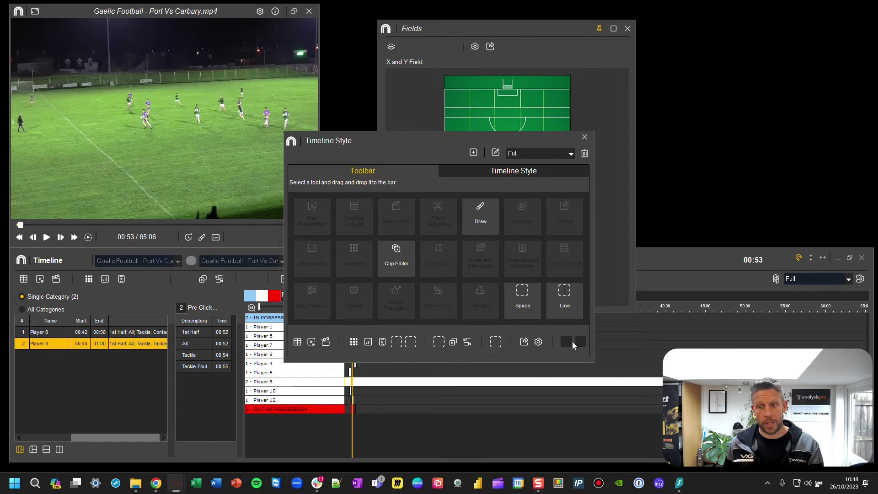
click(585, 137)
drag(544, 25, 606, 18)
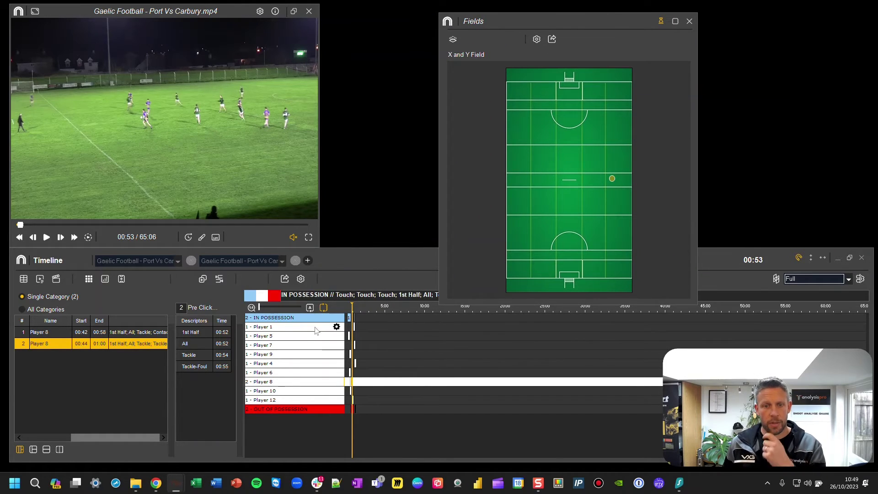
Step: Show the IN POSSESSION clips and review the tags of both In Possession events
click(276, 321)
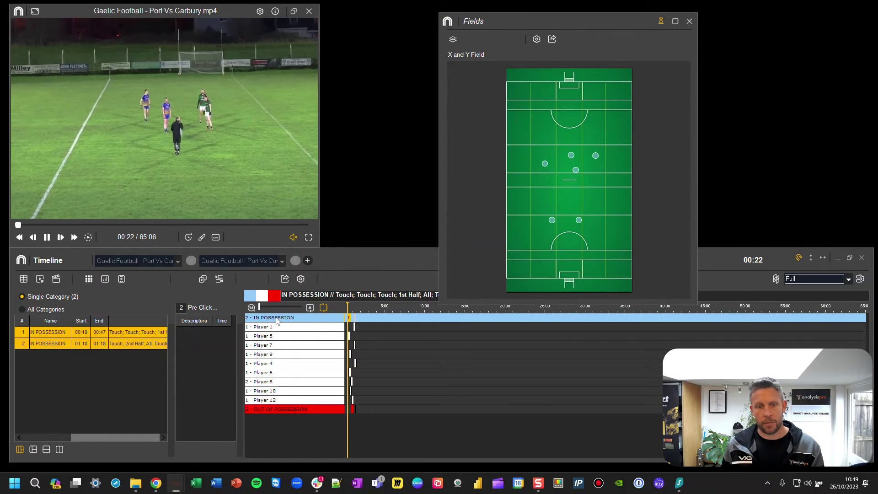
click(94, 336)
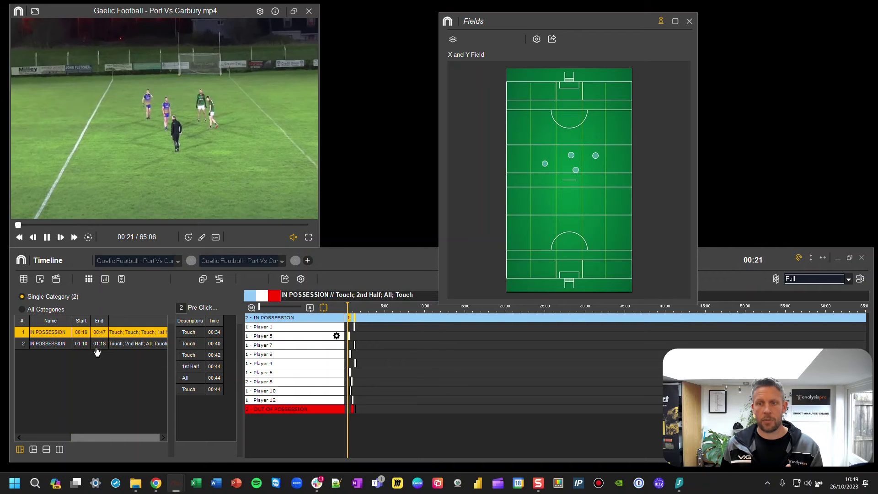
click(96, 346)
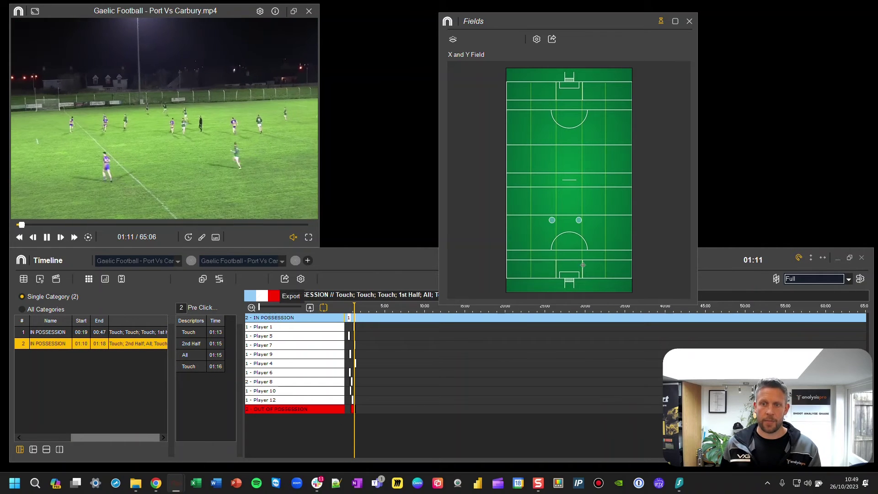
Step: List the two OUT OF POSSESSION events, review each, and plot both tackles on the pitch
click(289, 408)
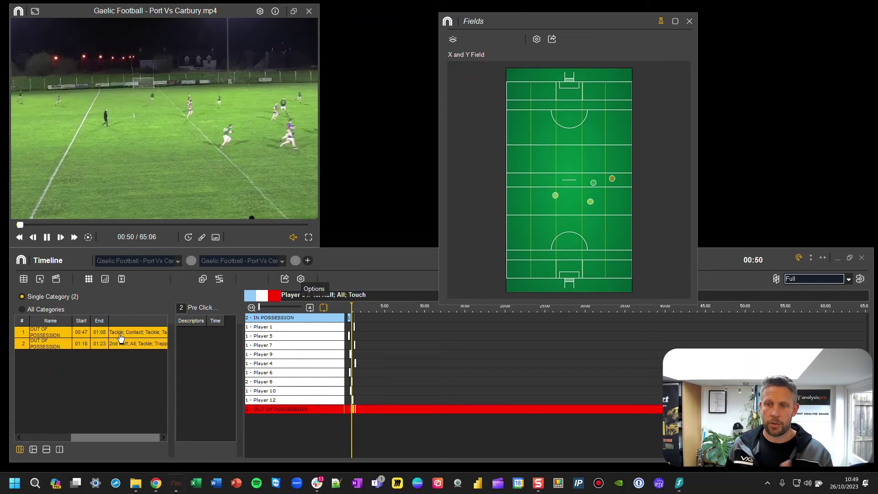
click(120, 335)
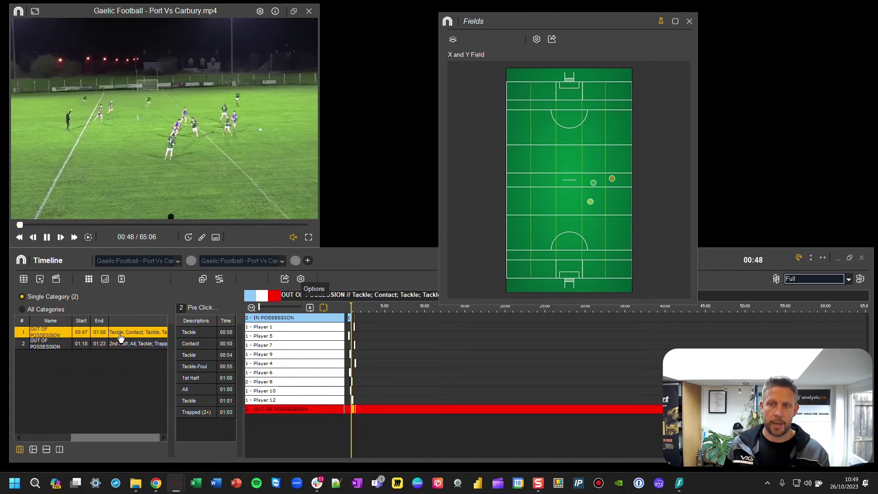
click(120, 348)
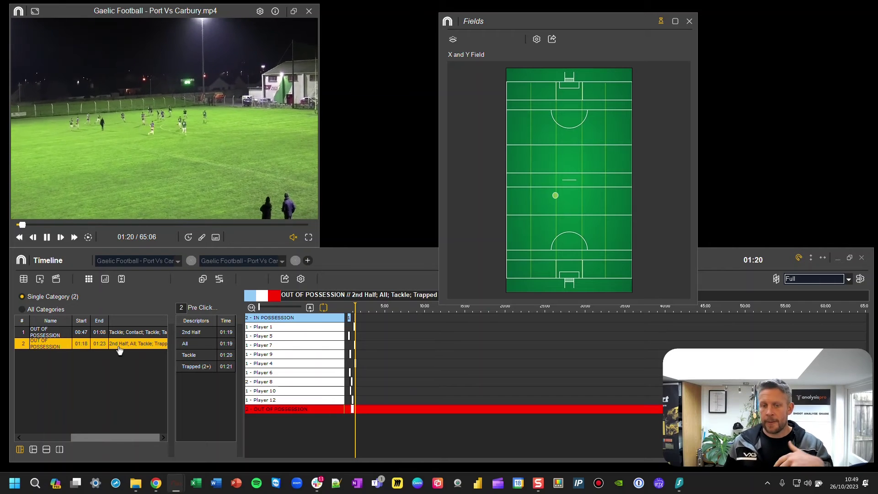
click(269, 411)
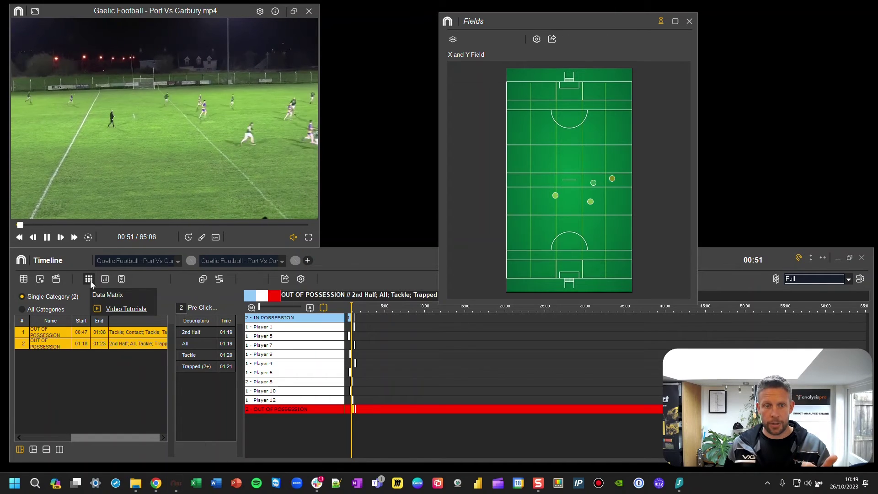
Step: Open the Data Matrix beside the repositioned pitch view and keep it always on top
click(89, 279)
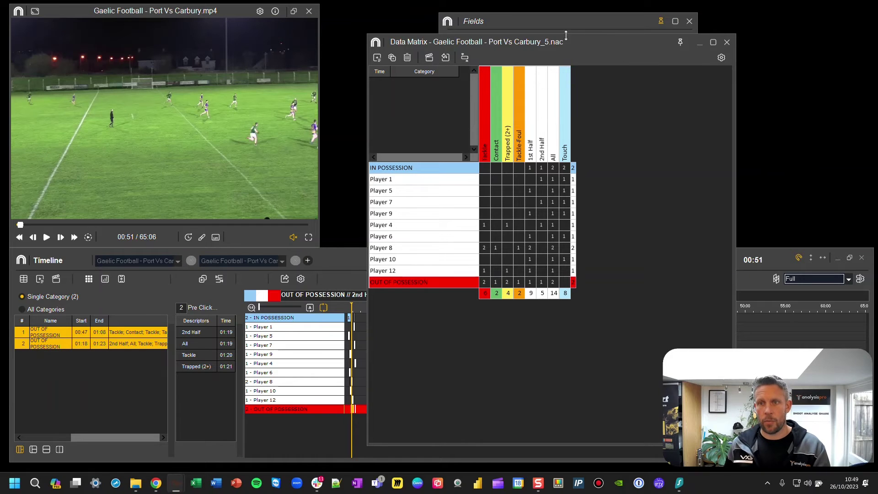
drag(572, 21, 709, 40)
click(589, 41)
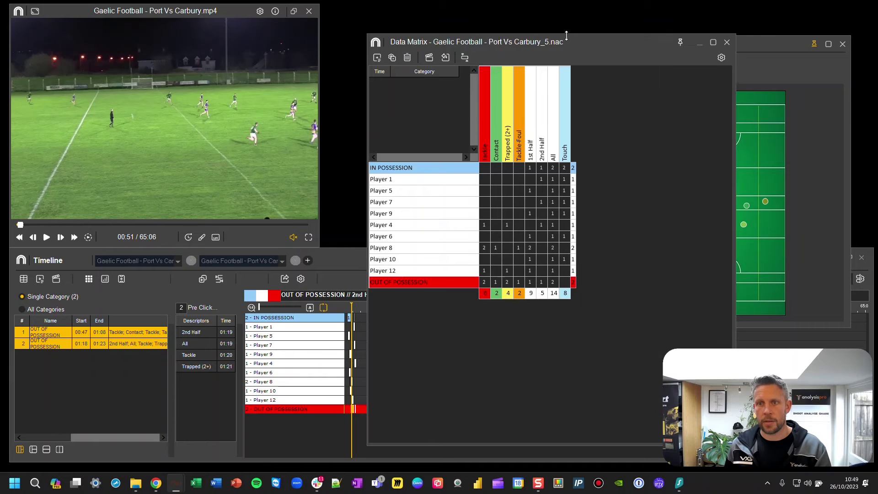
click(680, 42)
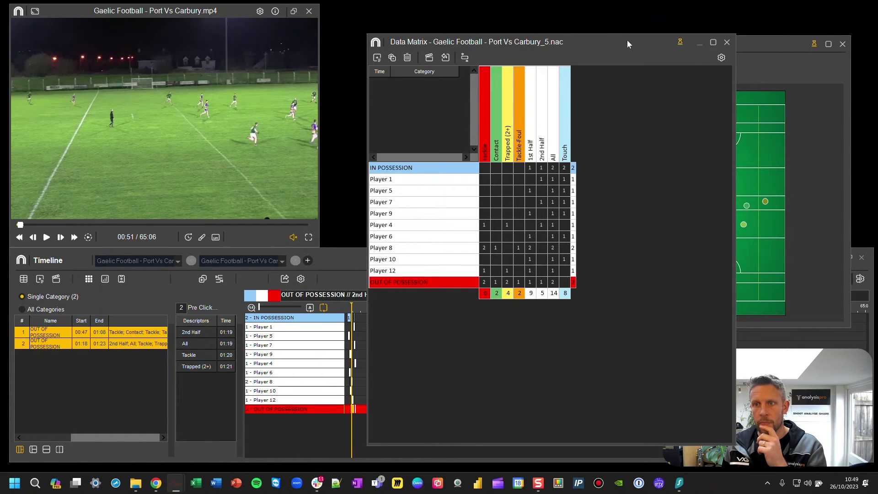
Step: Filter by 2nd Half, then second-half Out of Possession, then Player 9's 1st Half, and close the matrix
click(544, 135)
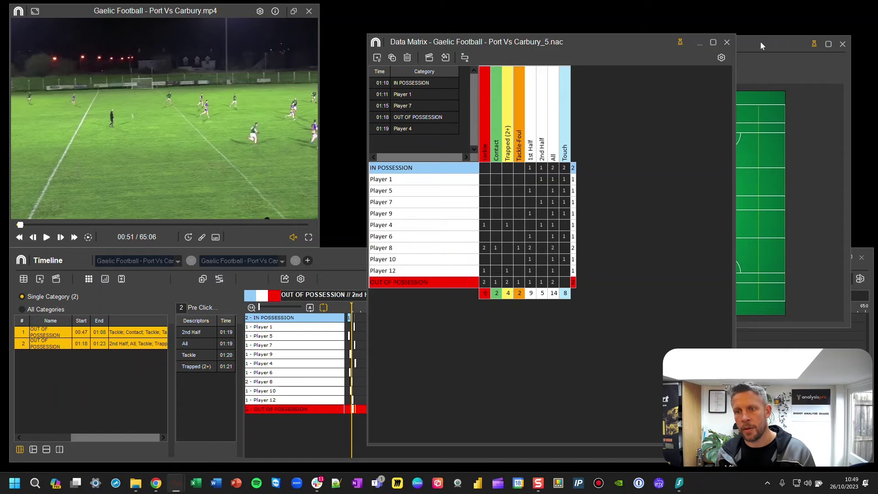
click(682, 43)
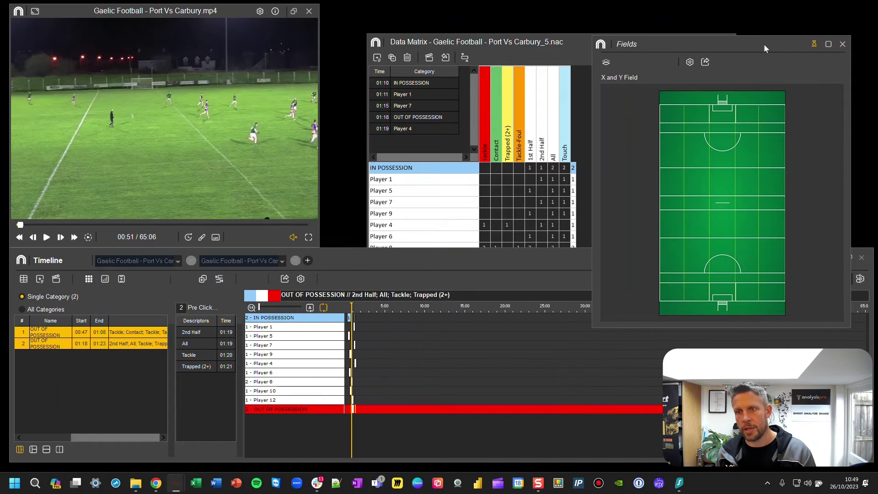
click(577, 42)
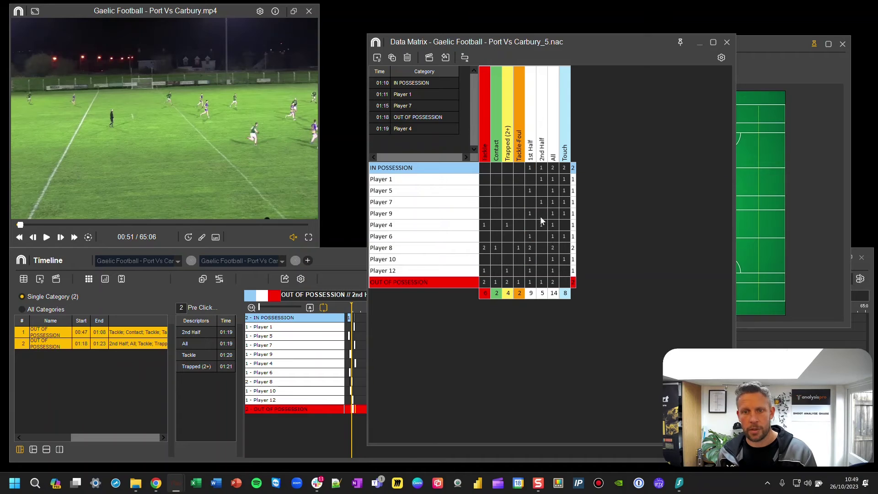
click(542, 283)
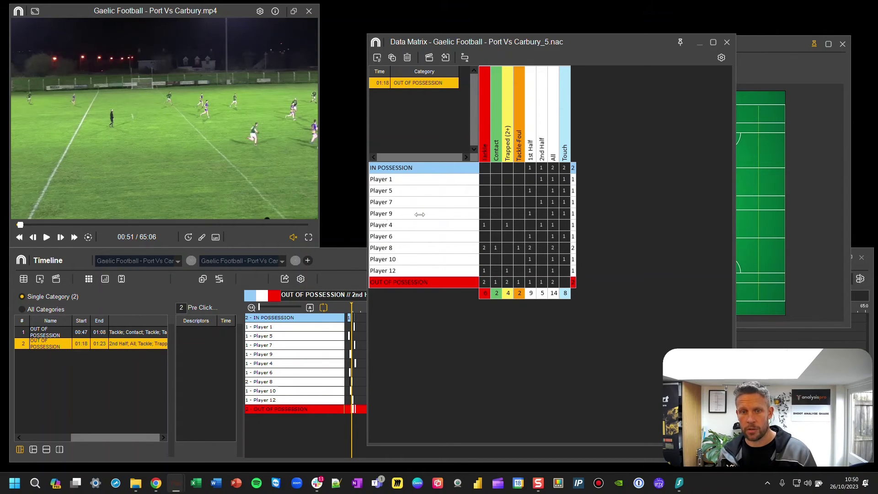
click(530, 214)
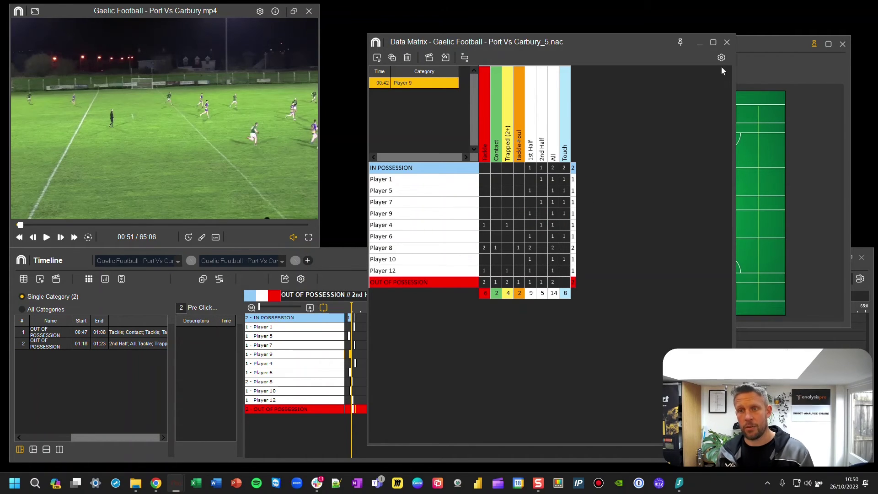
click(727, 42)
Step: Open Player Attack and Defence.dashboard from the GAA folder of existing dashboards
mouse_move(727, 194)
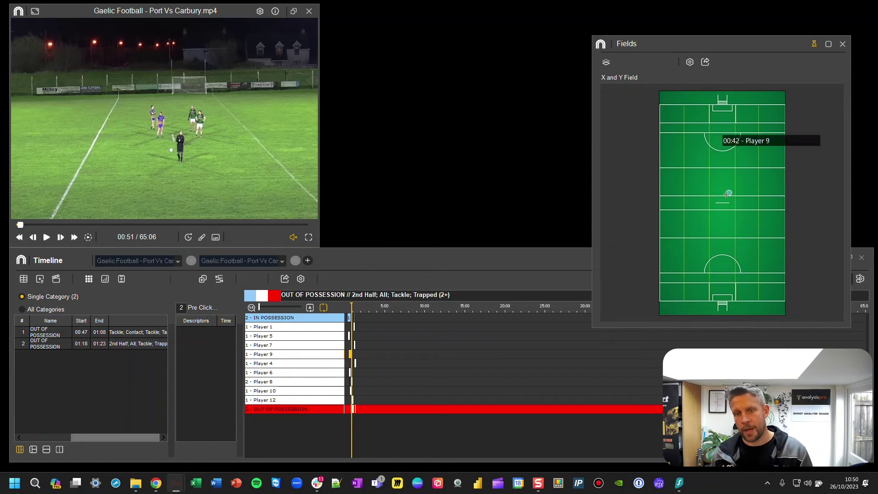
click(105, 279)
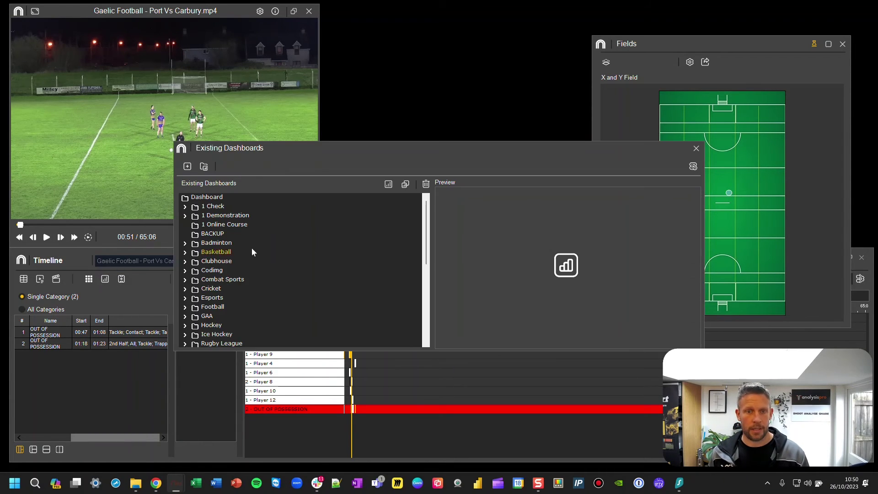
double_click(203, 319)
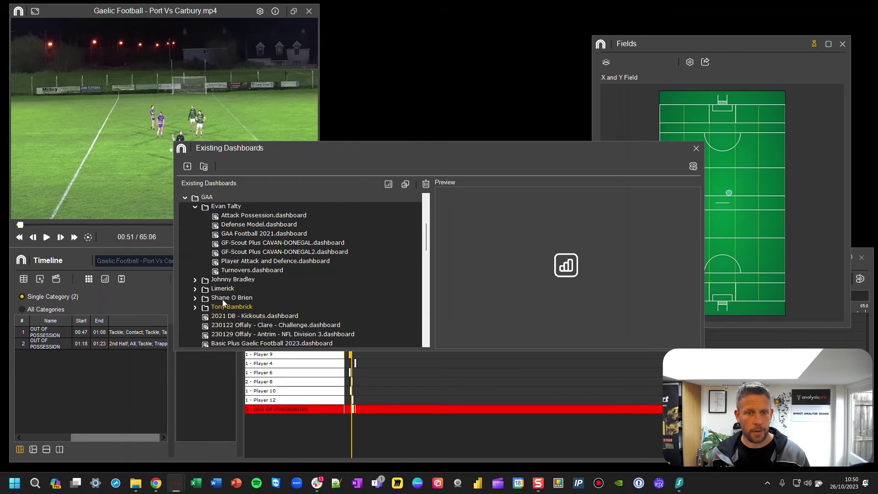
click(255, 261)
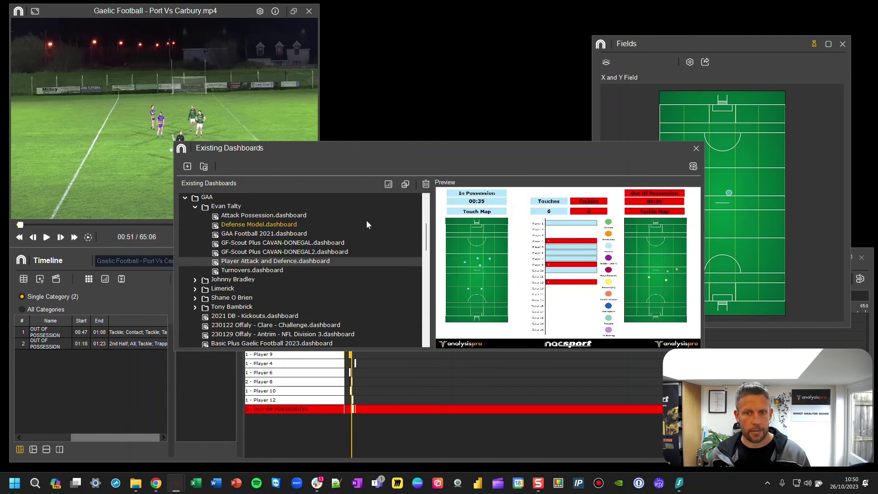
click(385, 185)
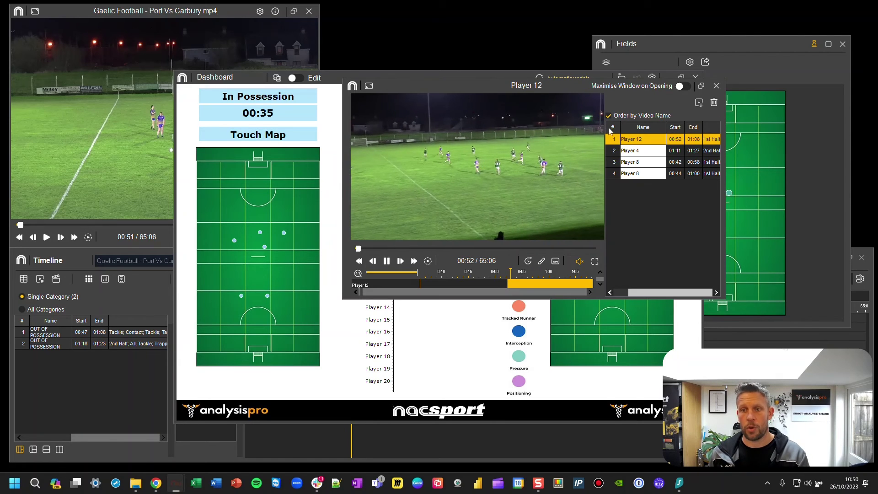
Step: Play Player 8's tackle clips at 00:42 and 00:44, then the clips behind the tackle bar
click(640, 161)
click(640, 176)
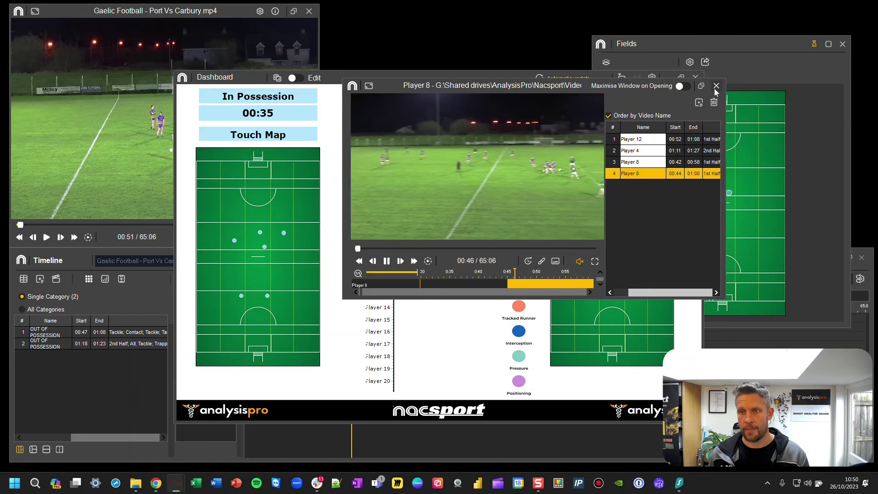
click(717, 87)
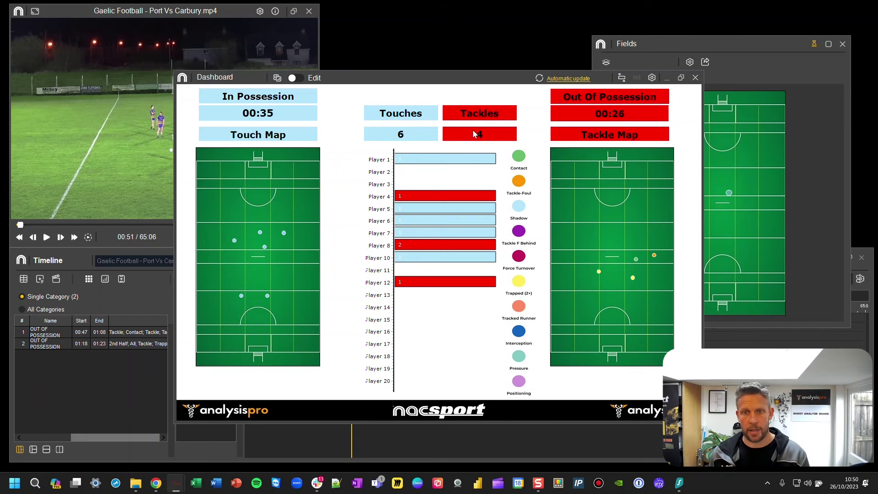
click(421, 245)
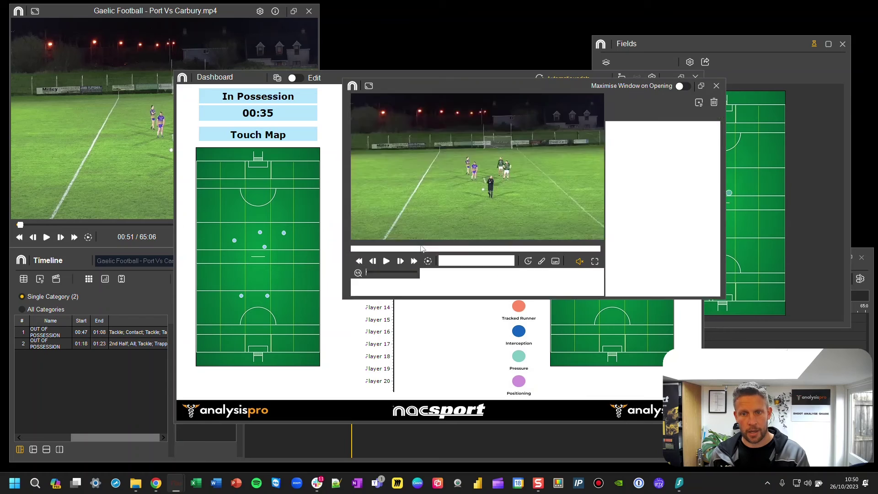
click(716, 87)
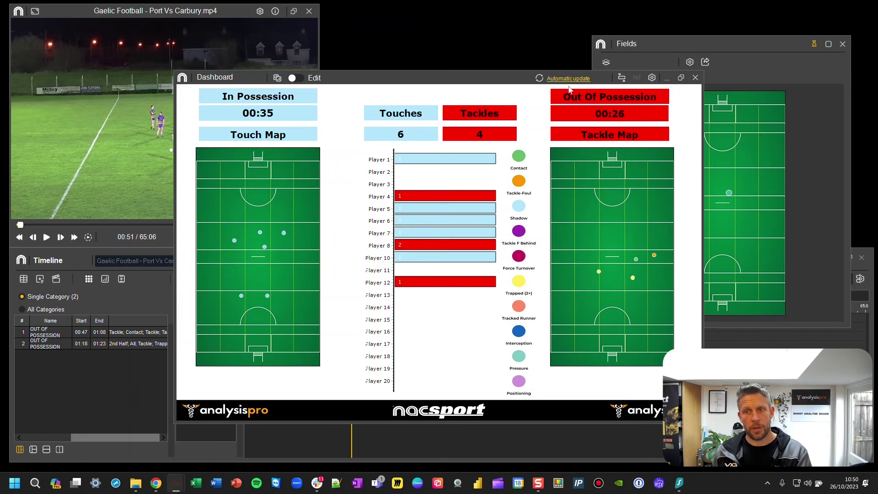
click(622, 78)
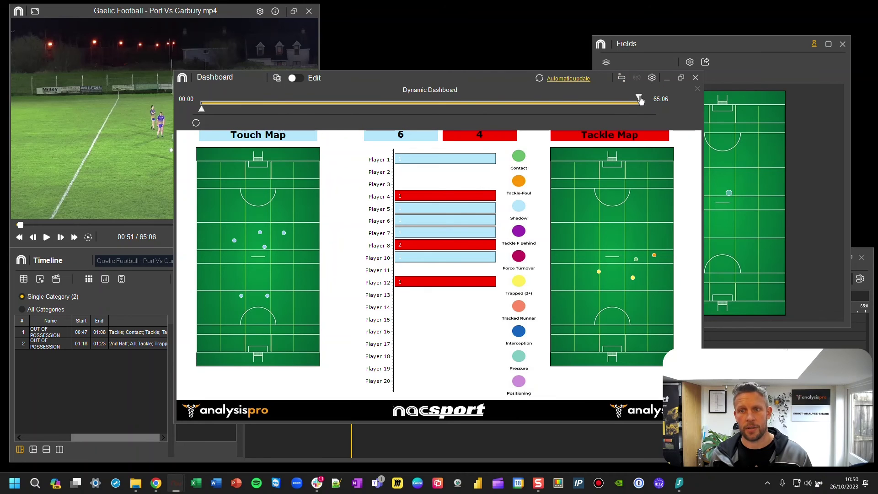
drag(639, 99, 213, 112)
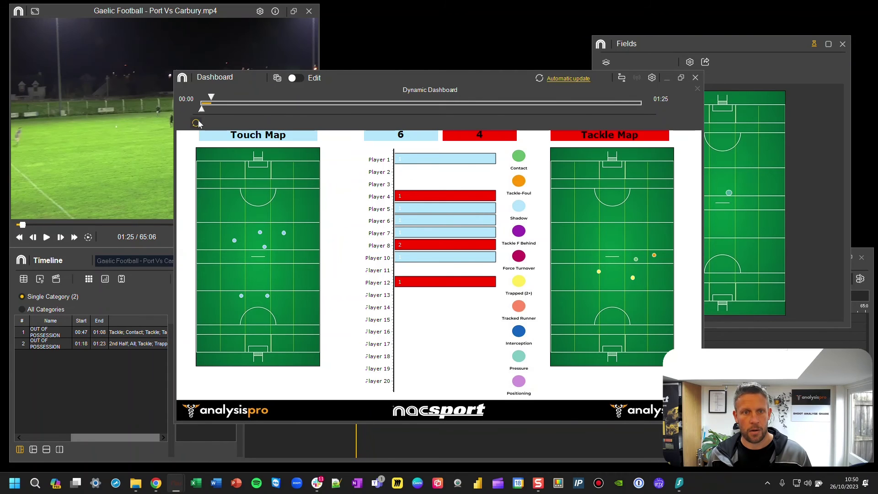
click(196, 122)
drag(200, 112, 206, 111)
click(196, 123)
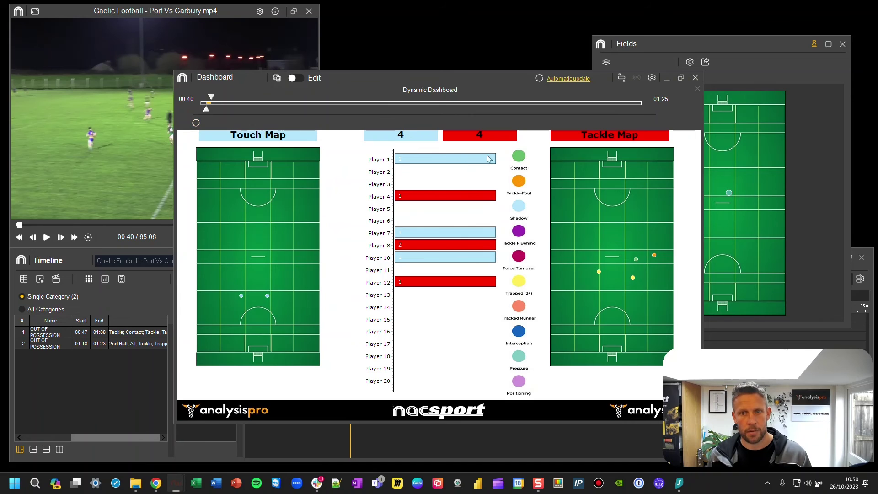
drag(206, 112, 208, 112)
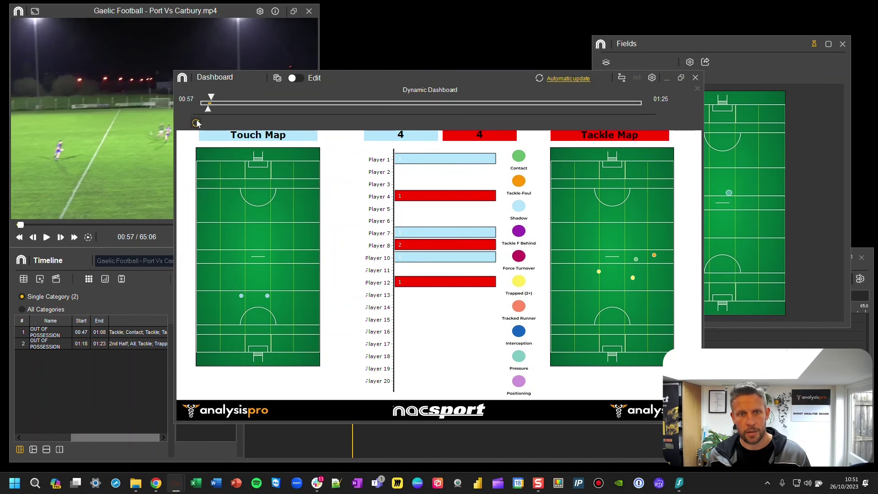
click(196, 123)
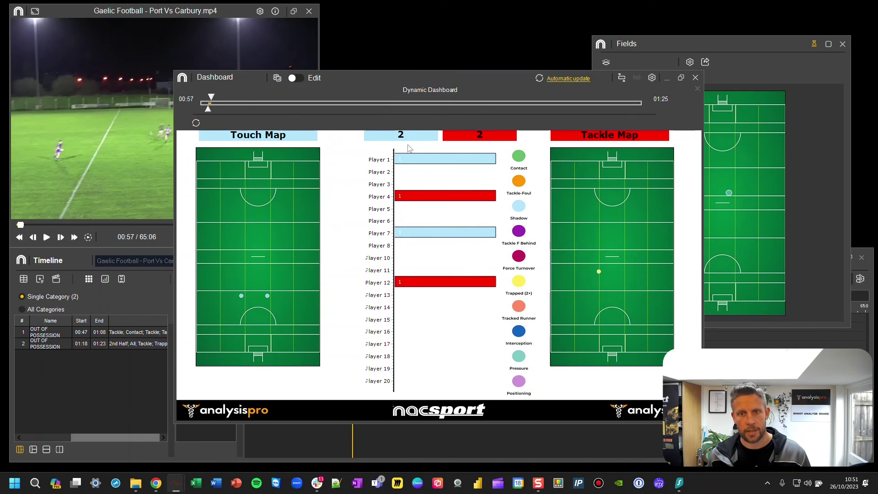
drag(208, 112, 639, 99)
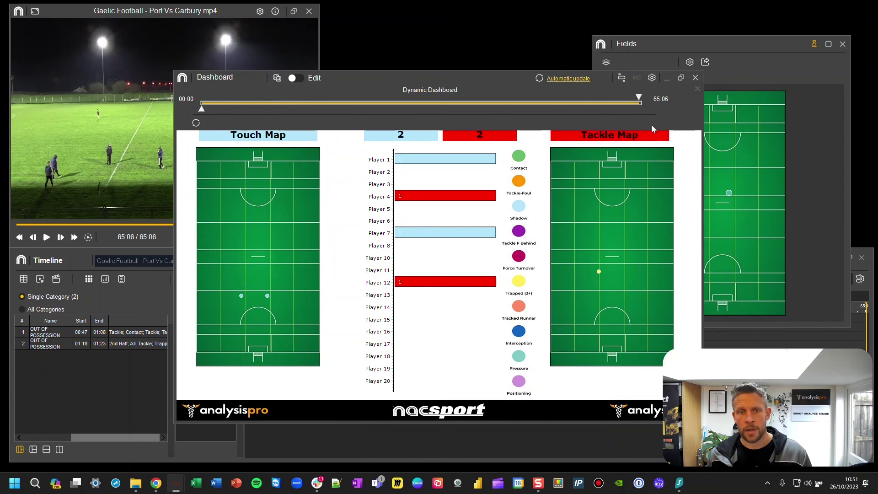
click(195, 123)
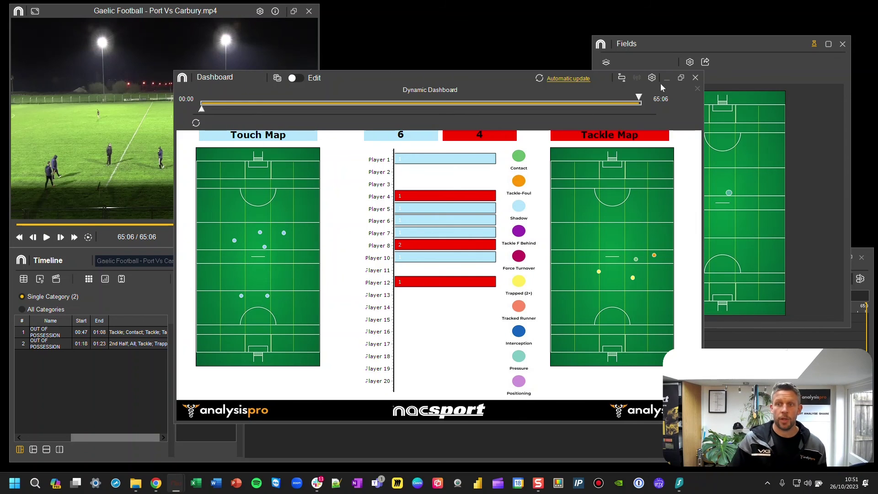
click(622, 78)
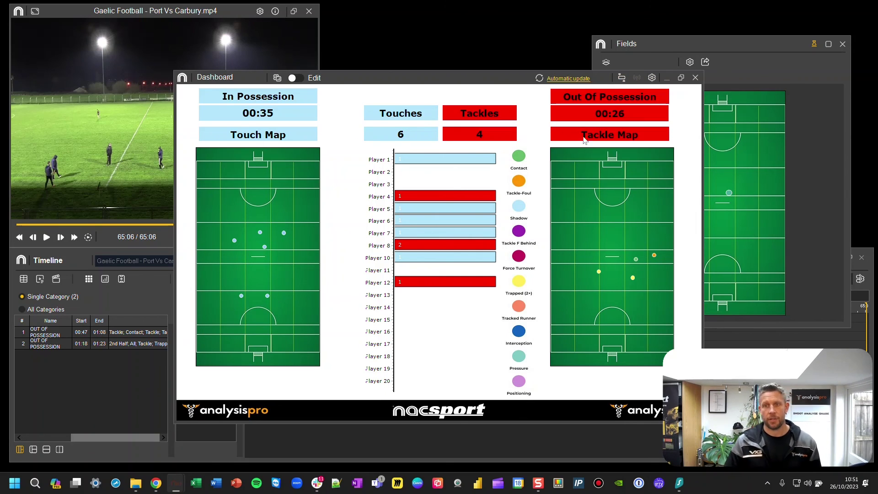